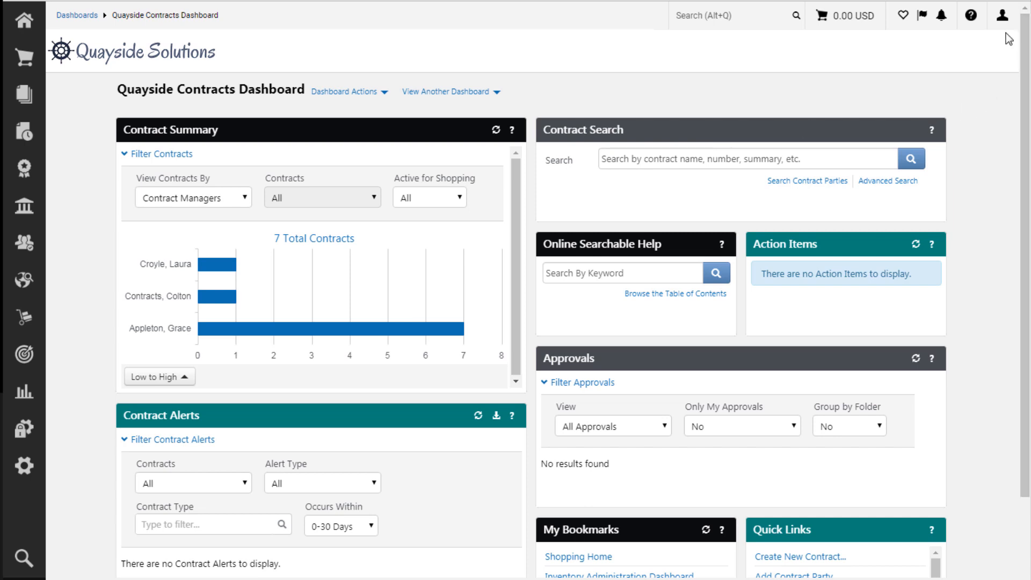
Review the Contracts permissions in the user's own profile, and return to the contracts dashboard
click(1002, 16)
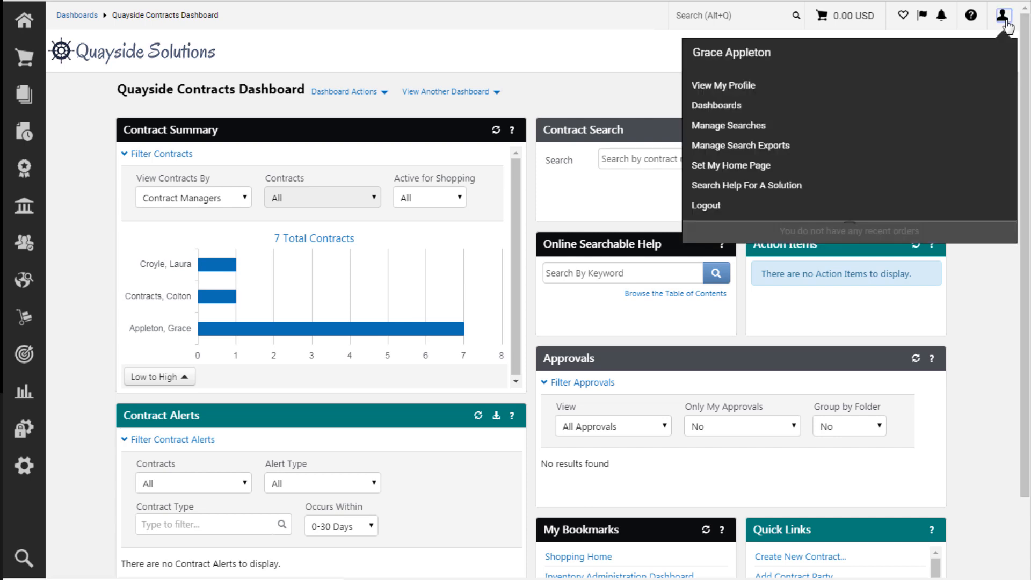
click(761, 88)
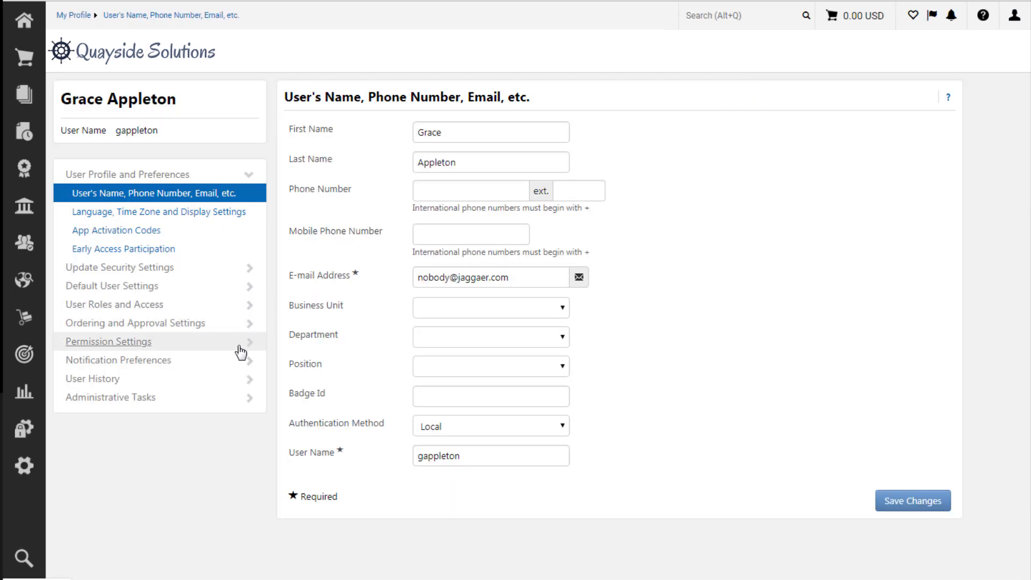
click(169, 345)
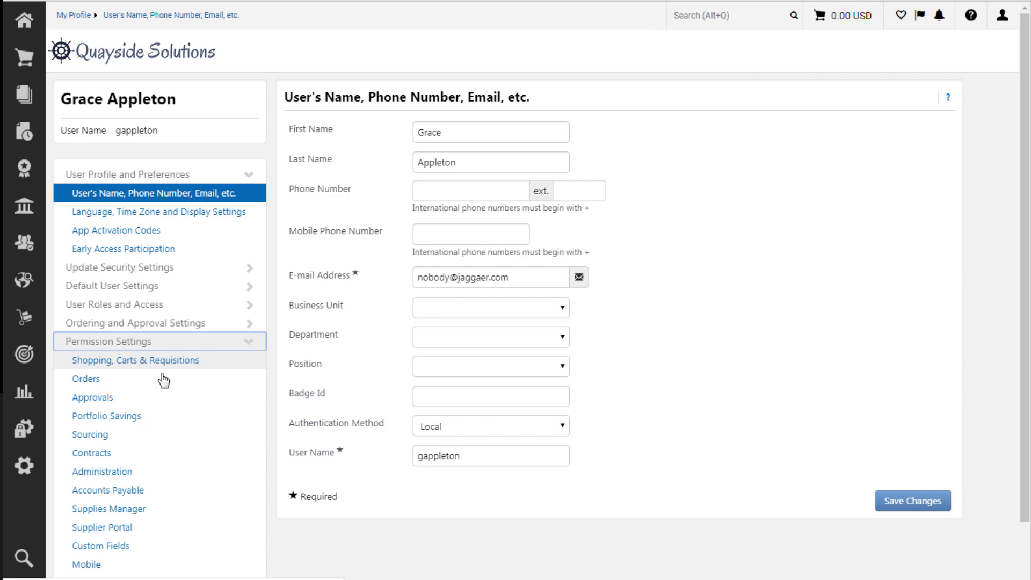
click(131, 453)
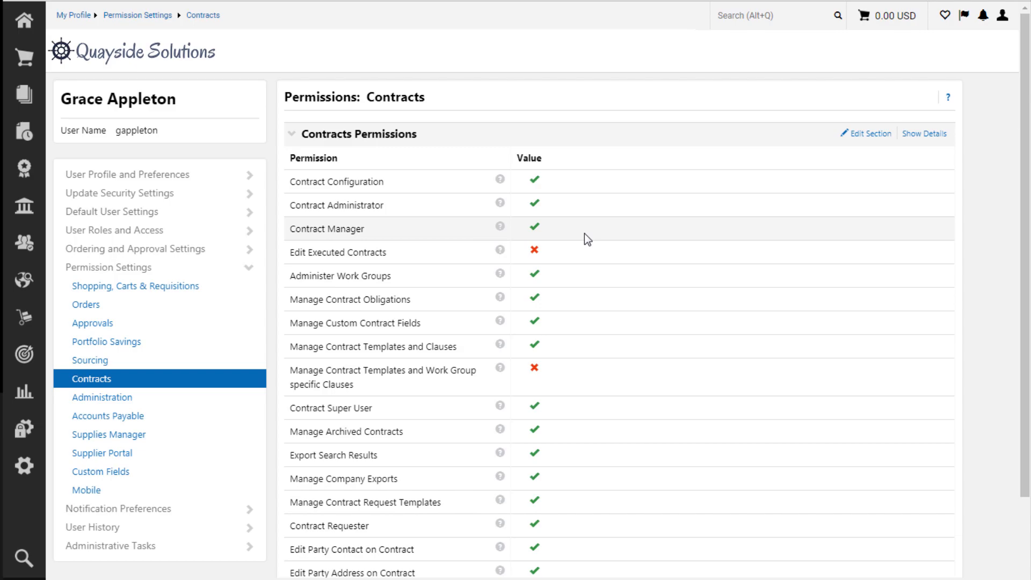
click(144, 52)
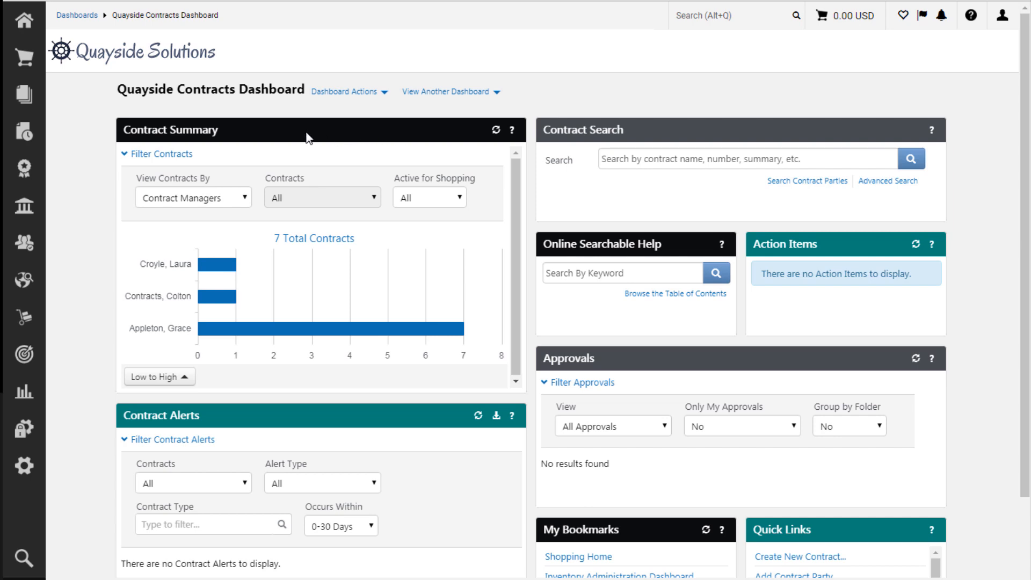
Start a new contract named "Contract for Services" with the contract type Master Service Agreement MSA
mouse_move(36, 185)
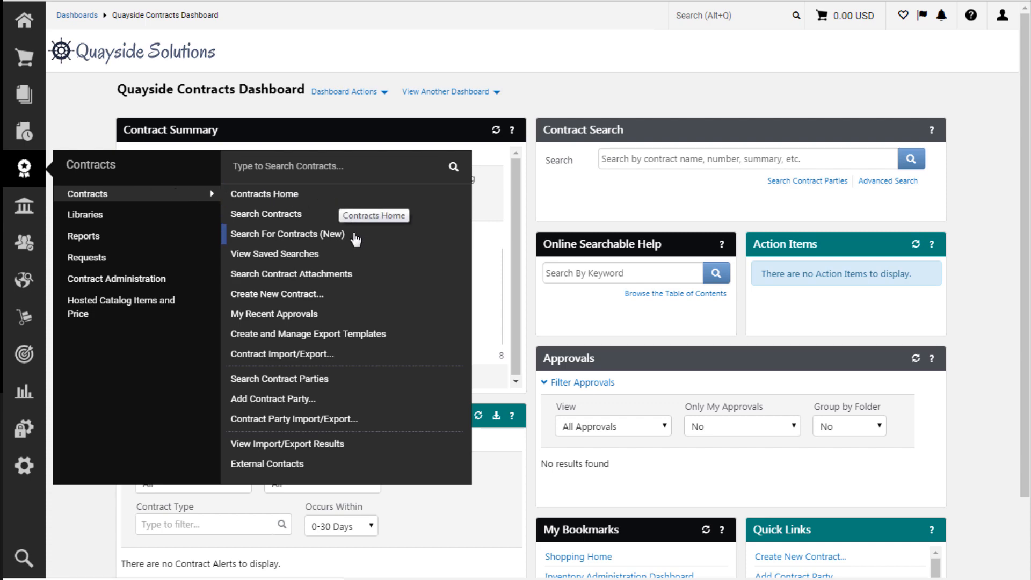
click(361, 300)
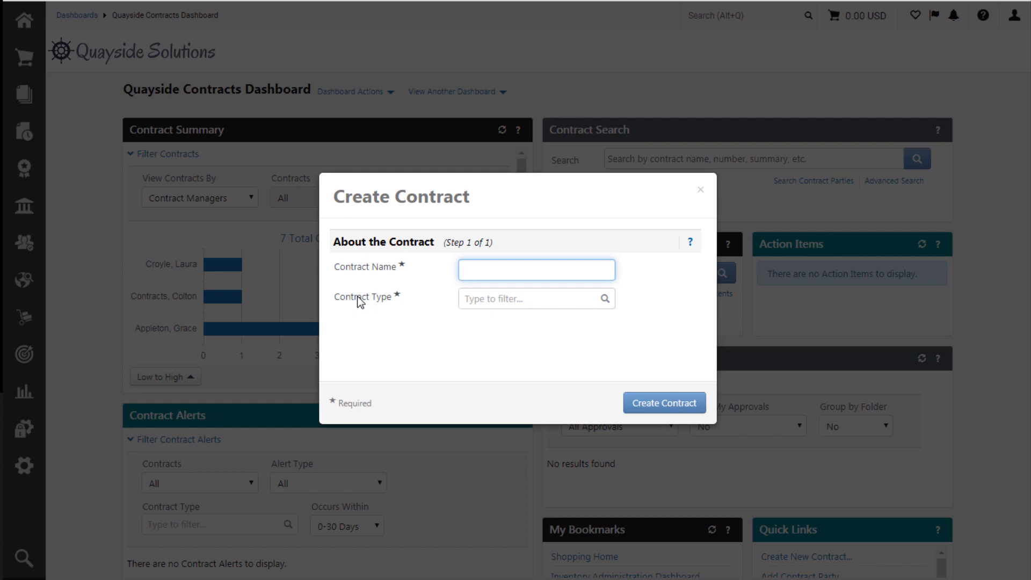
text(Contract for Services)
key(Tab)
text(master)
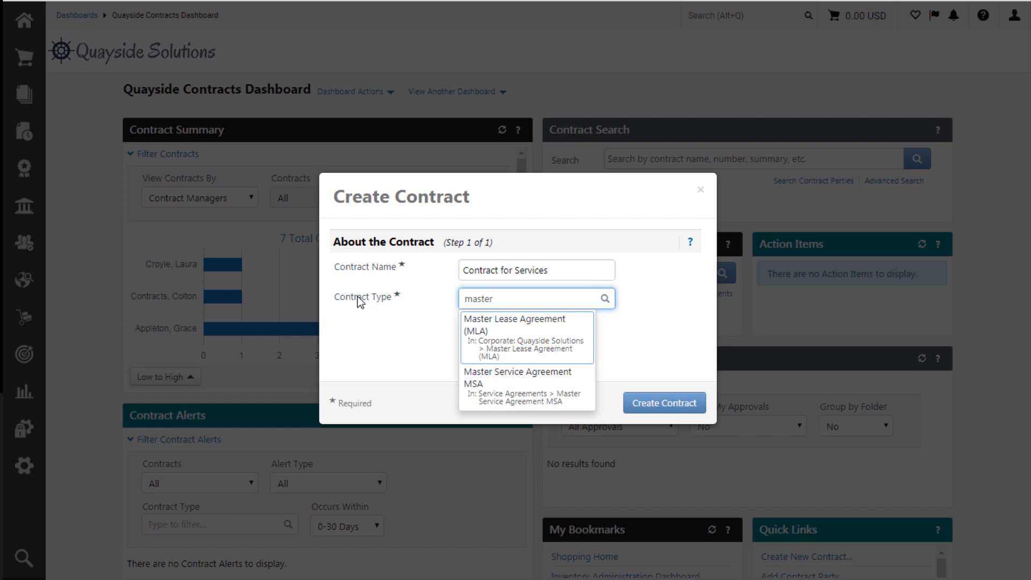
text( s)
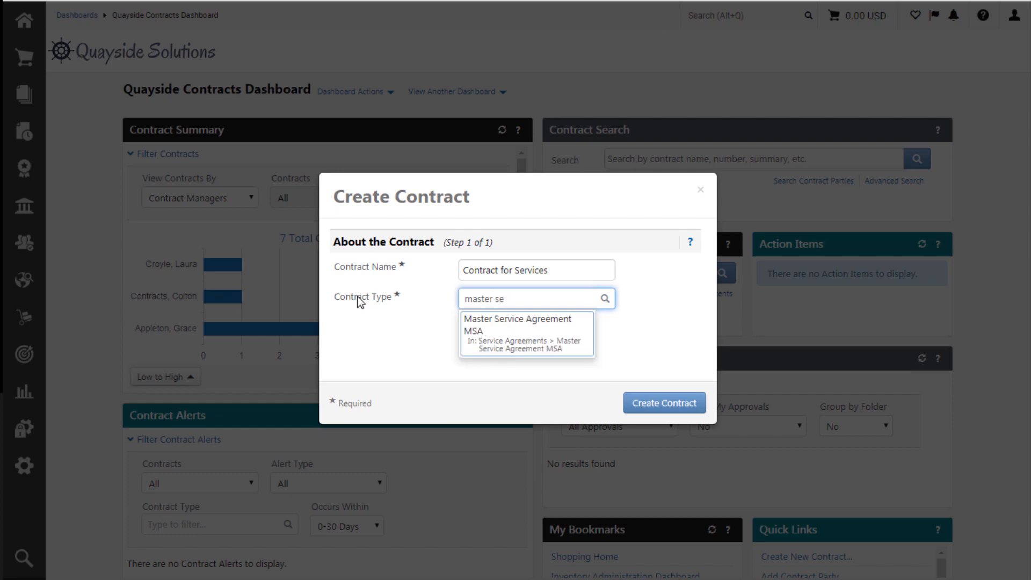
text(e)
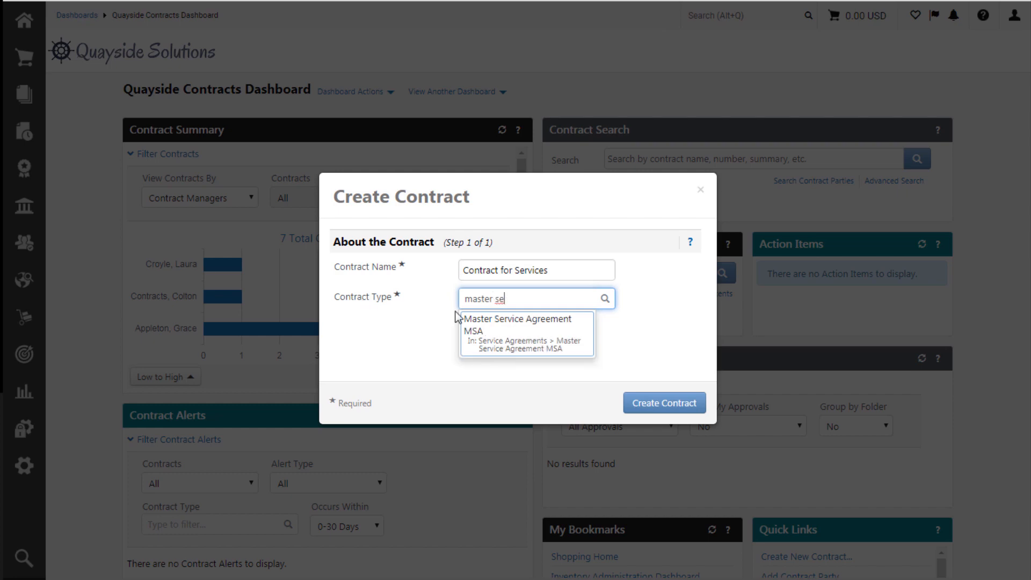
click(543, 333)
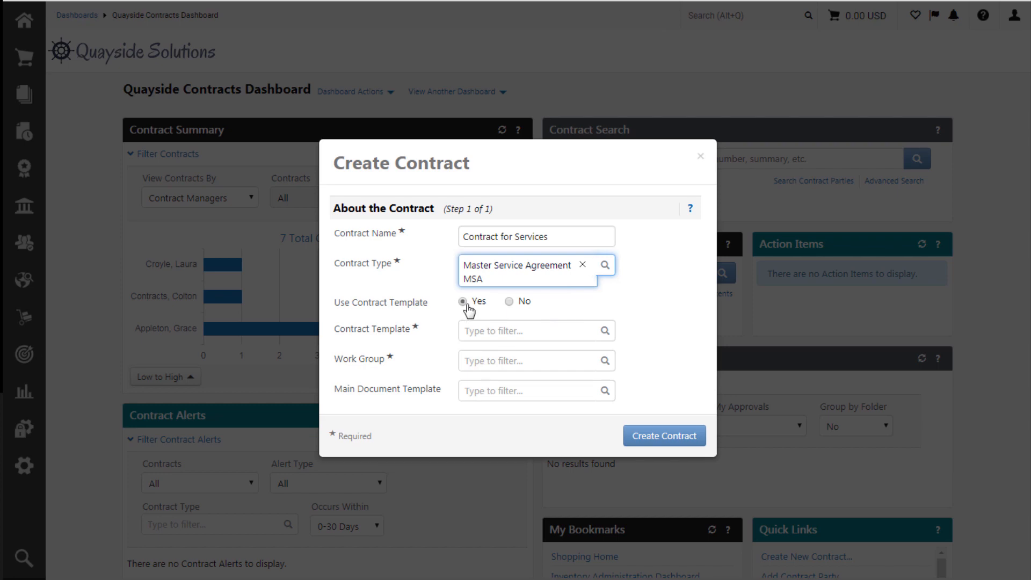
Assign the Default MSA Contract Template and the Legal work group to the new contract
click(491, 329)
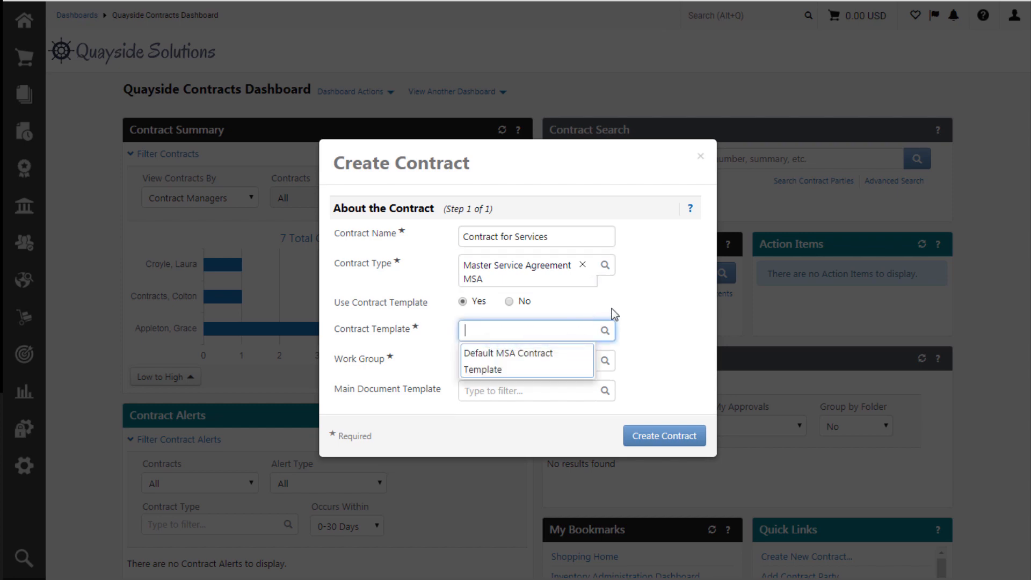
text(d)
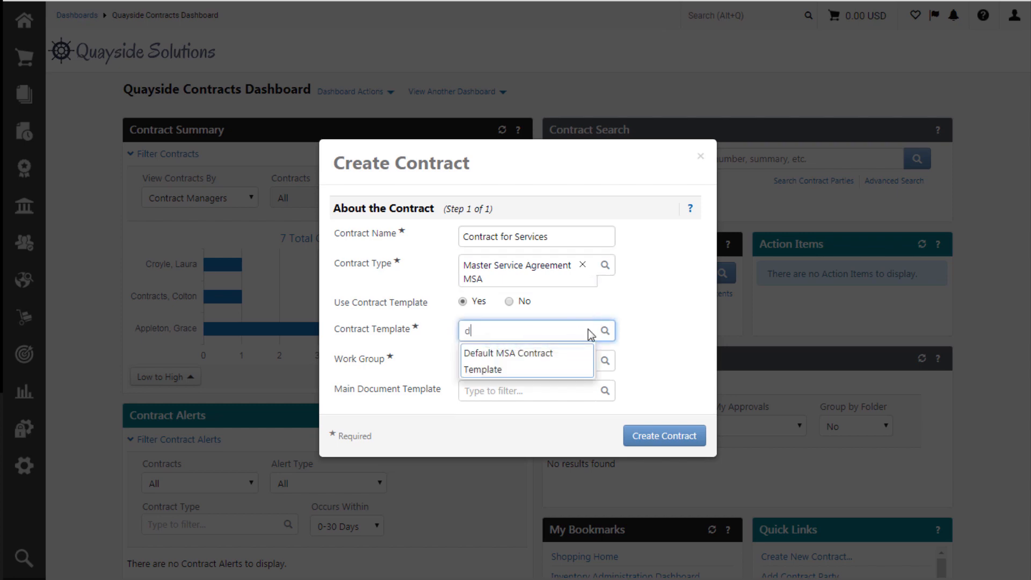
click(557, 364)
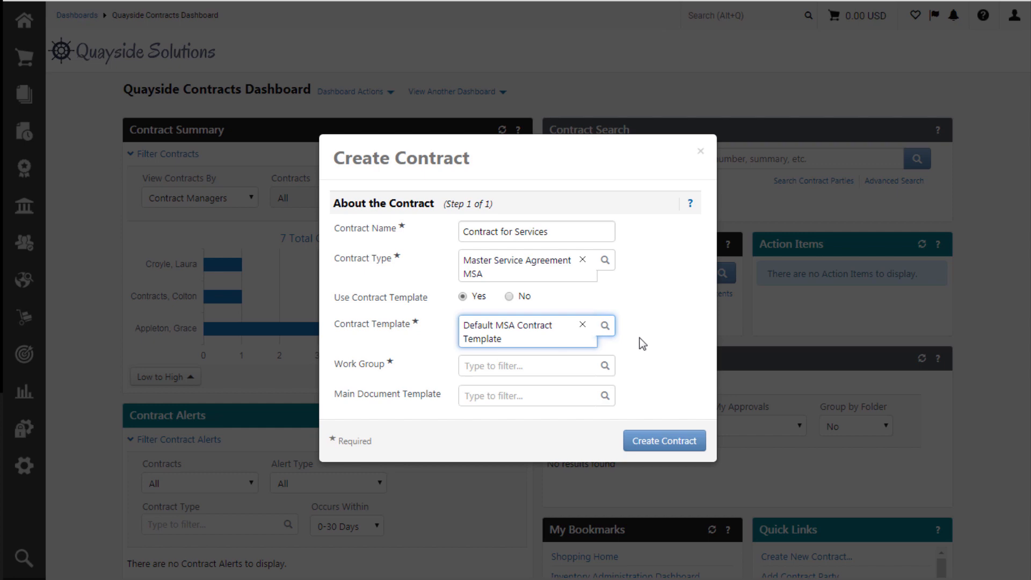
click(532, 365)
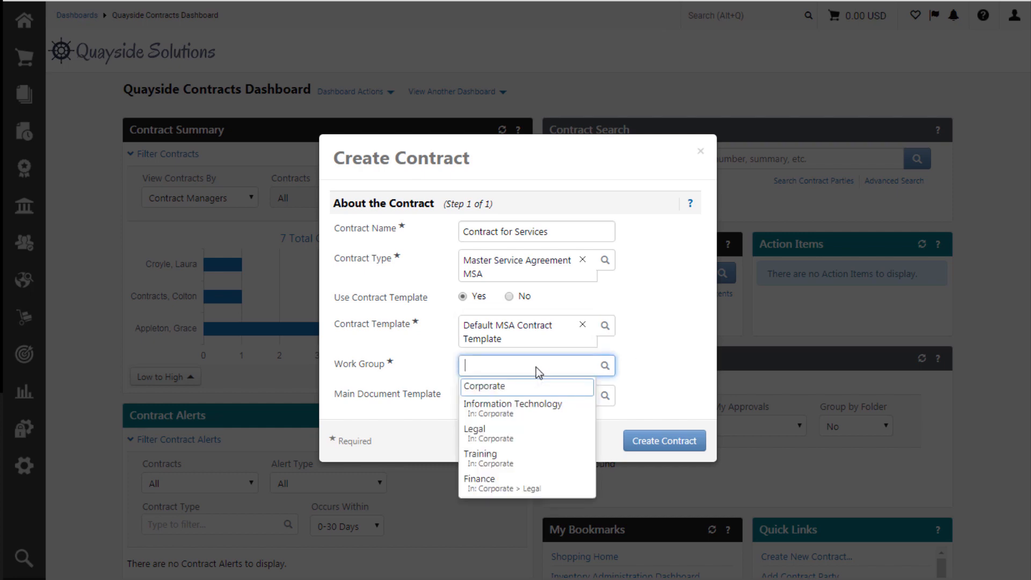
click(535, 367)
text(le)
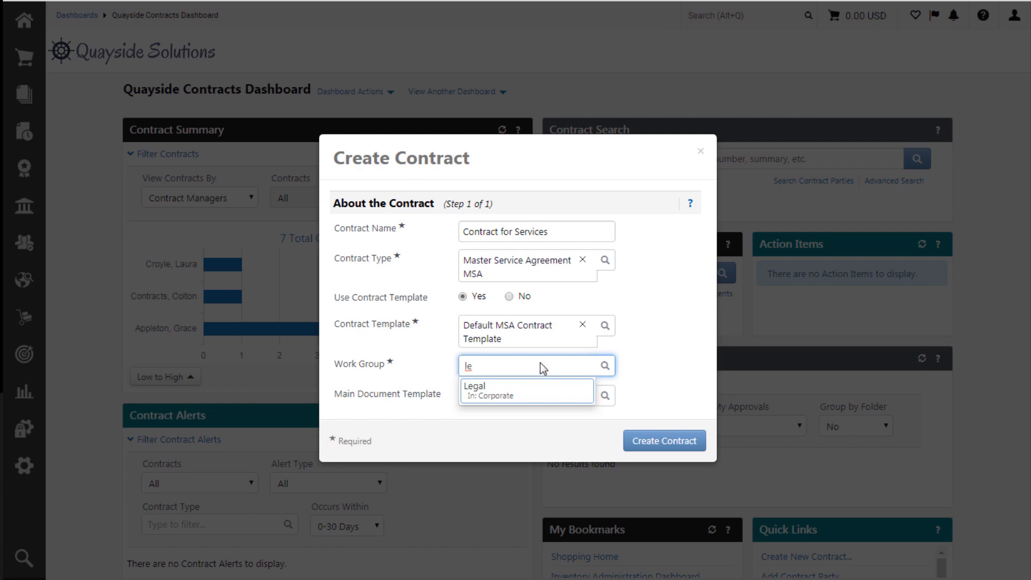
click(540, 388)
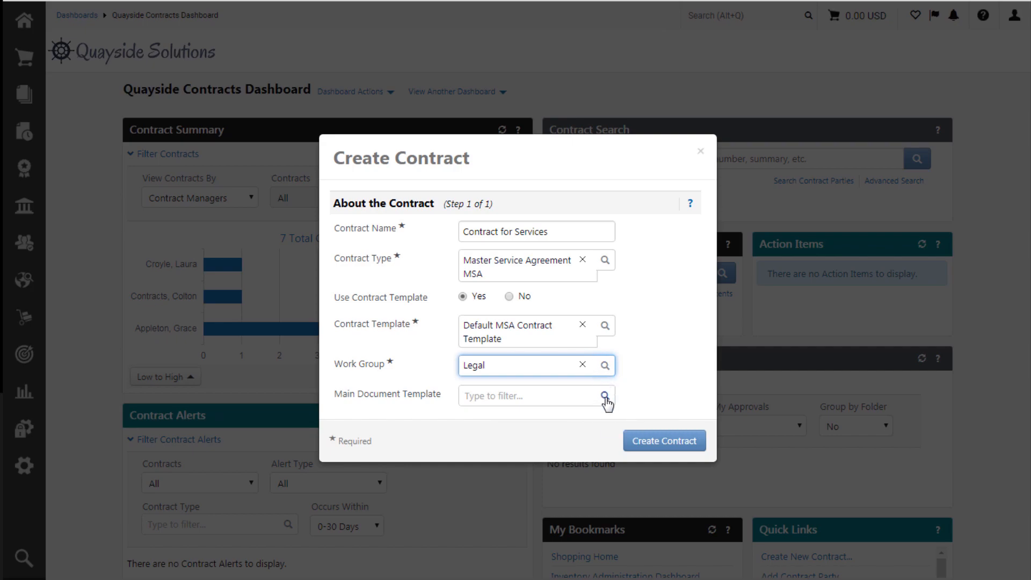
Choose Quayside MSA as the main document template and create the contract
click(605, 397)
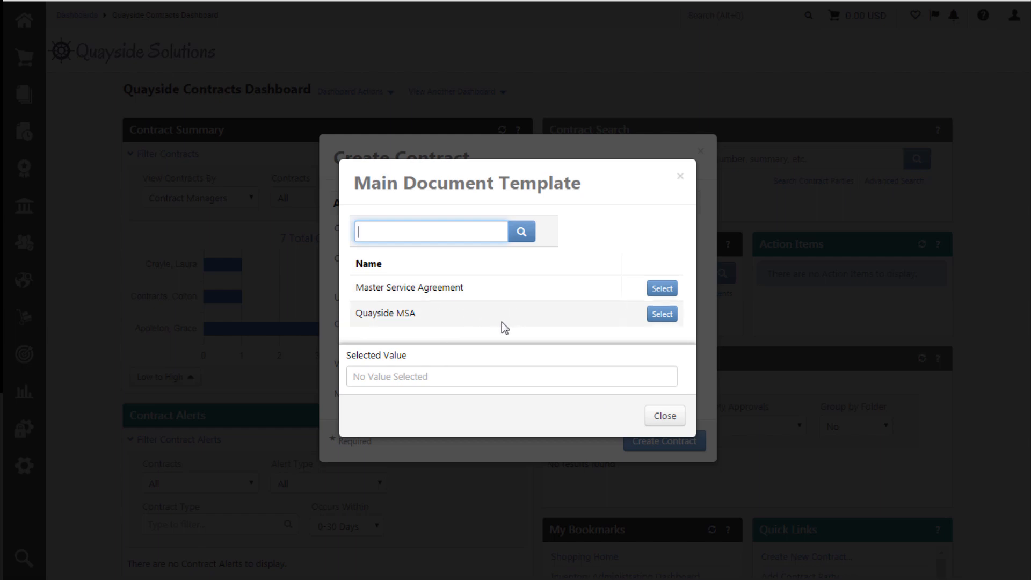
click(658, 317)
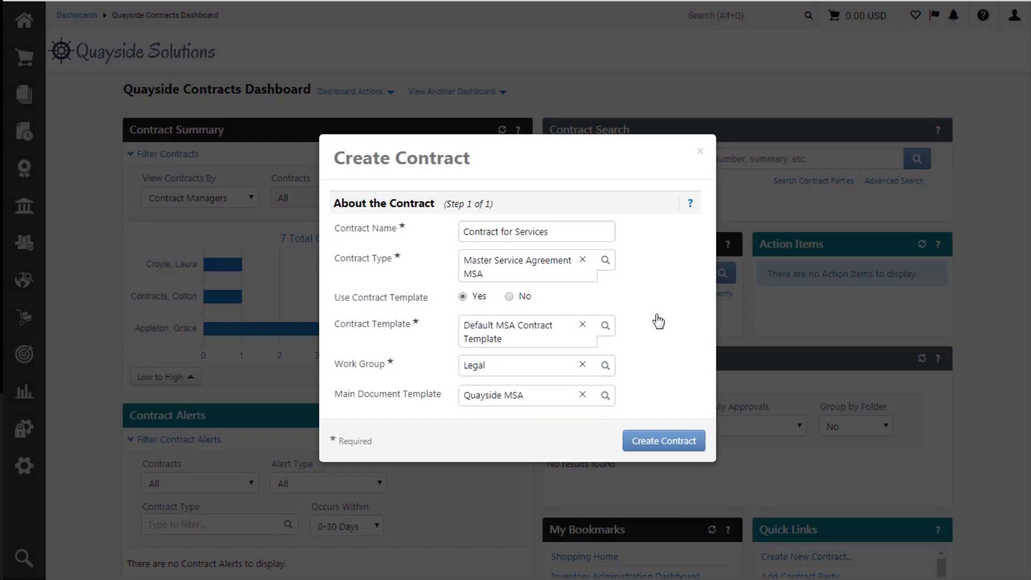
click(632, 444)
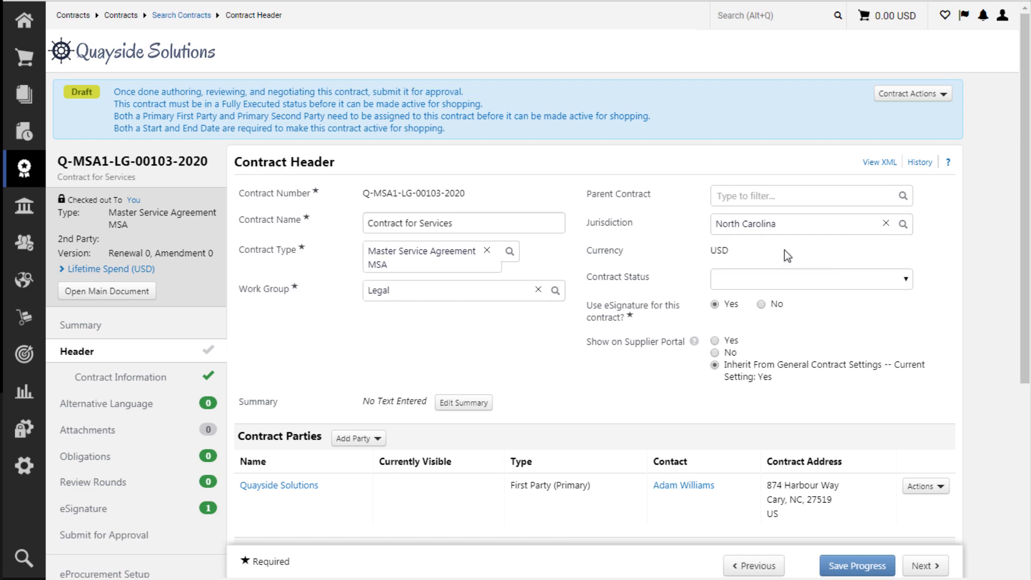
Change the jurisdiction in the contract header to New York
click(885, 223)
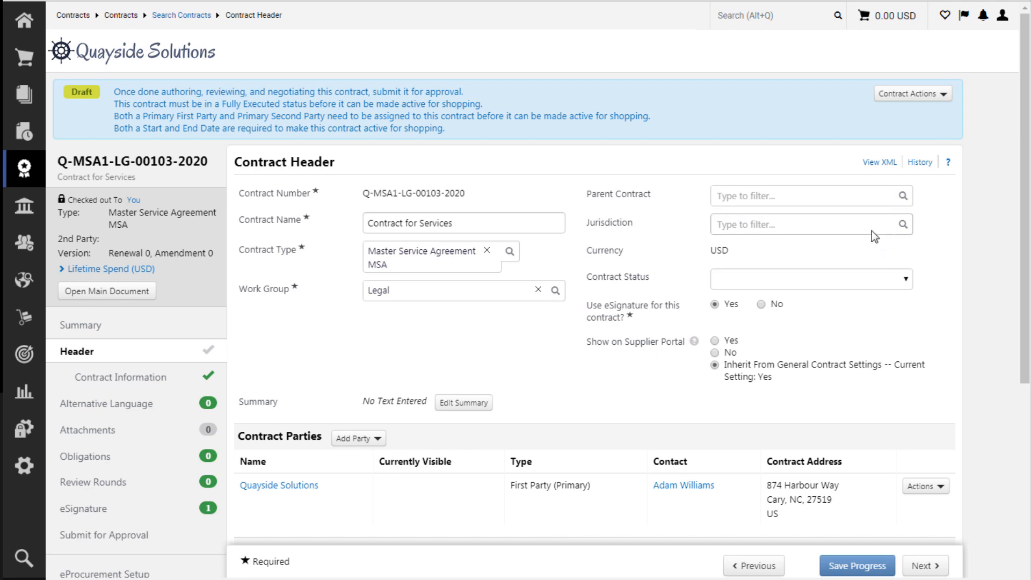
click(869, 229)
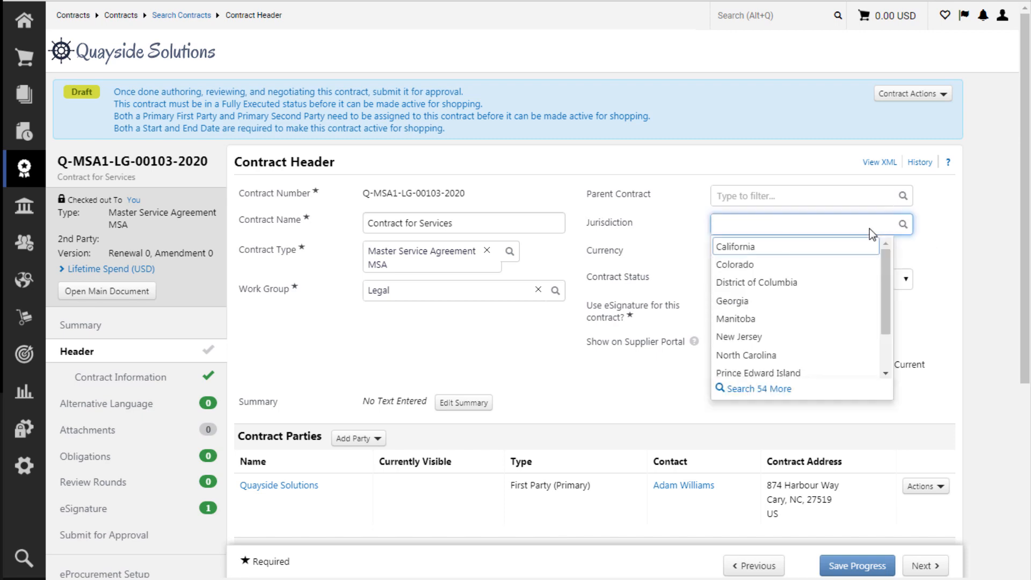
text(new y)
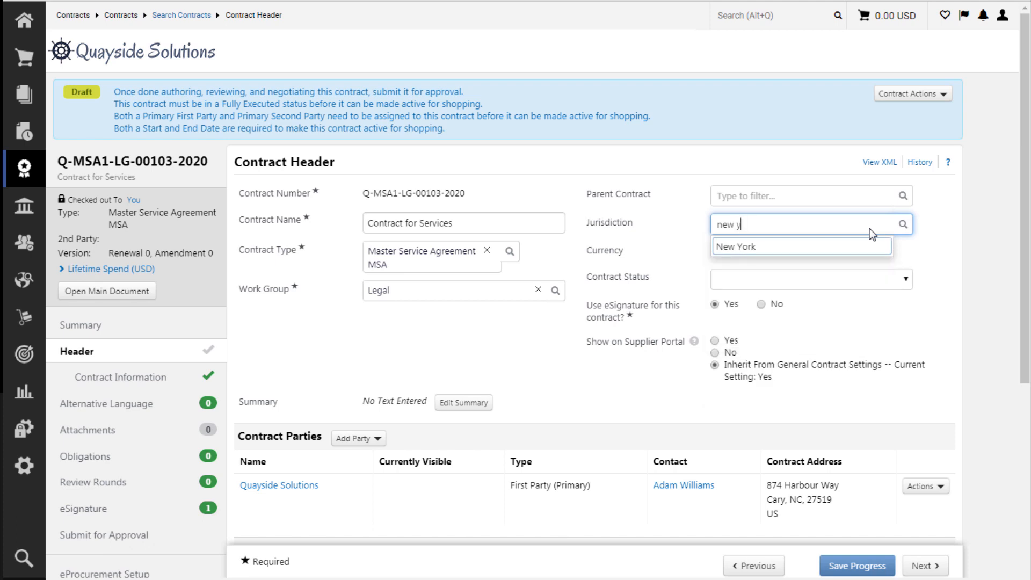
click(861, 248)
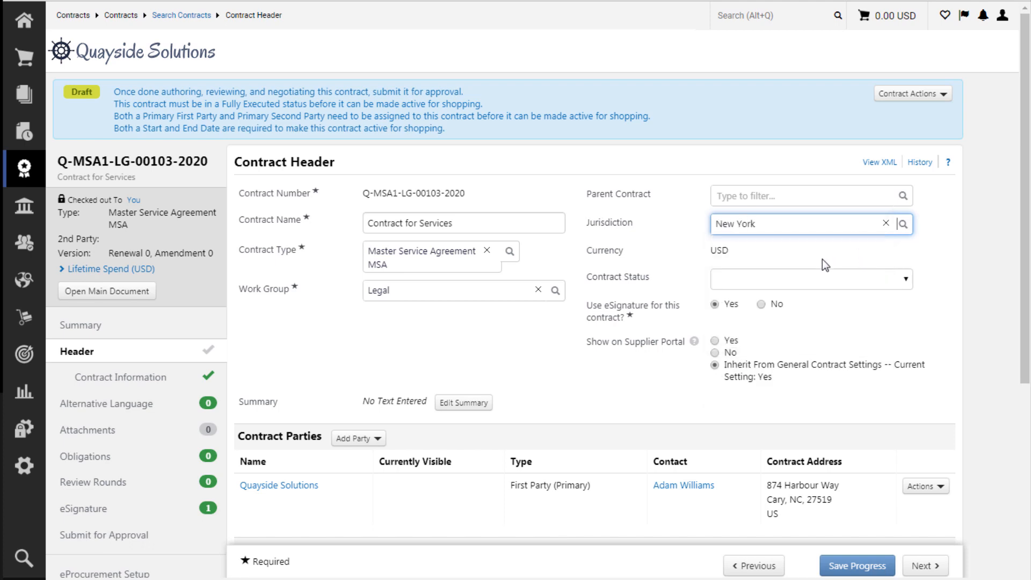
click(946, 308)
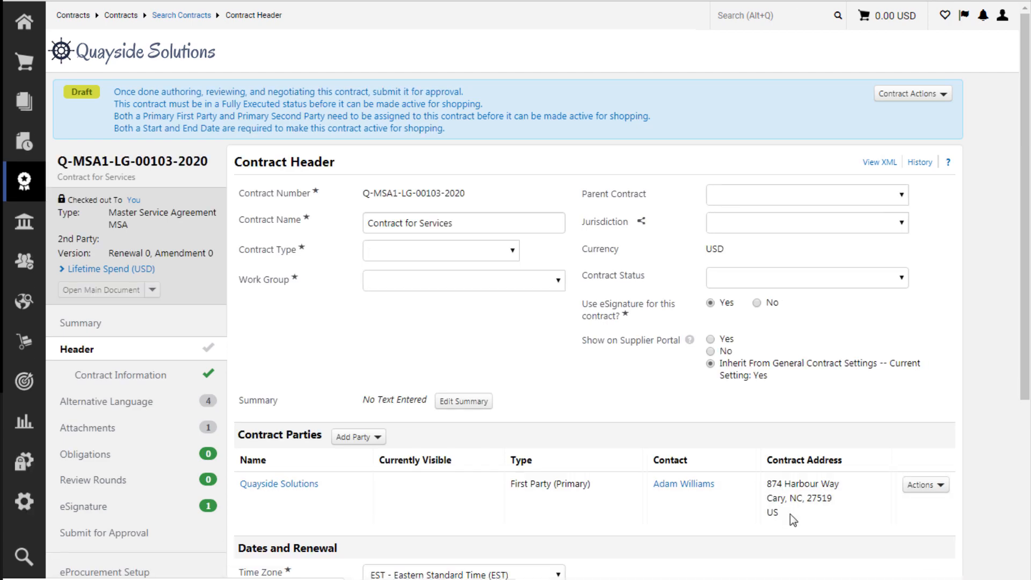
Examine the contract's eSignature settings and the contract party choices for adding a signer, without adding one
click(86, 510)
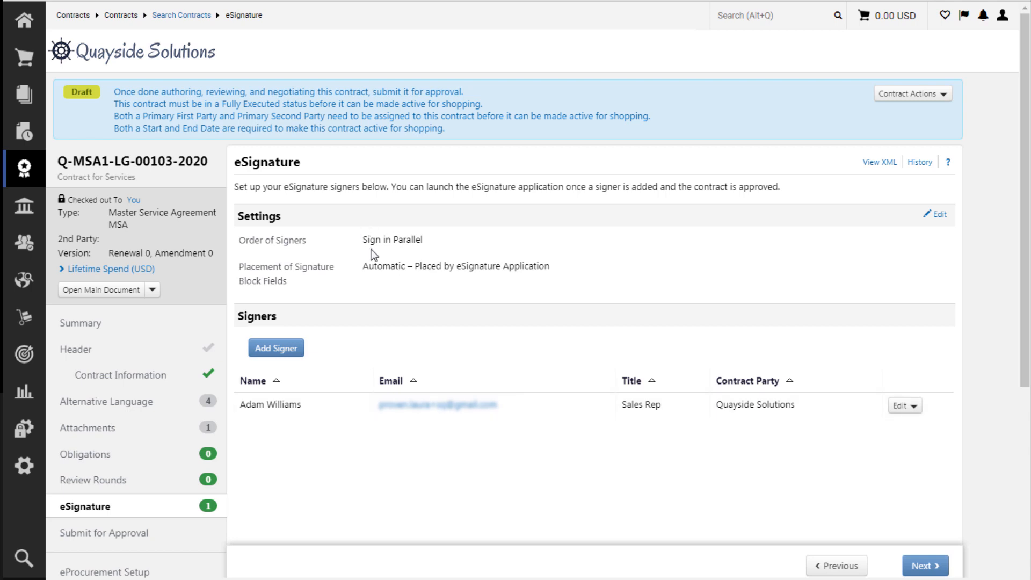
click(301, 349)
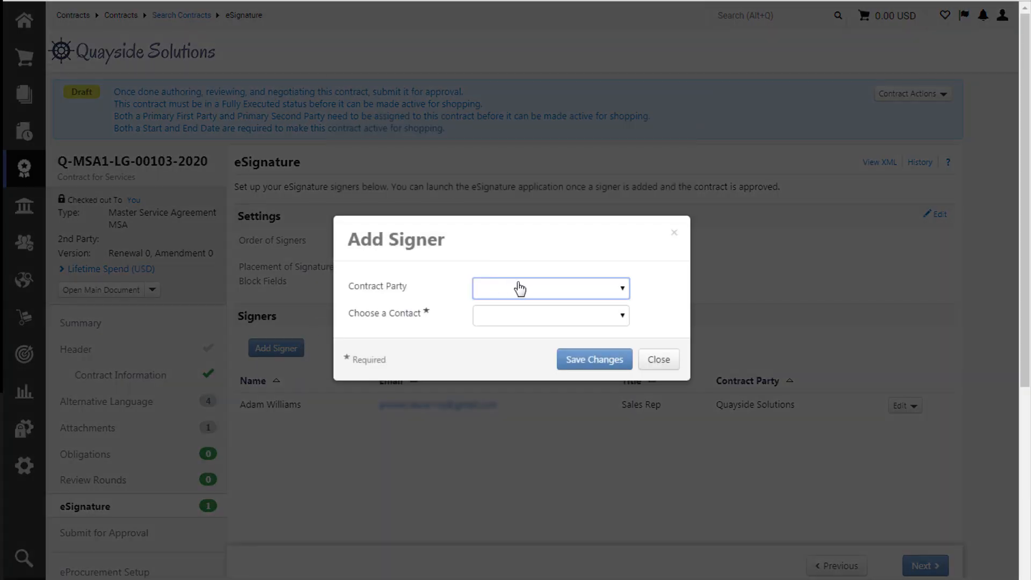
click(622, 291)
click(623, 293)
click(623, 295)
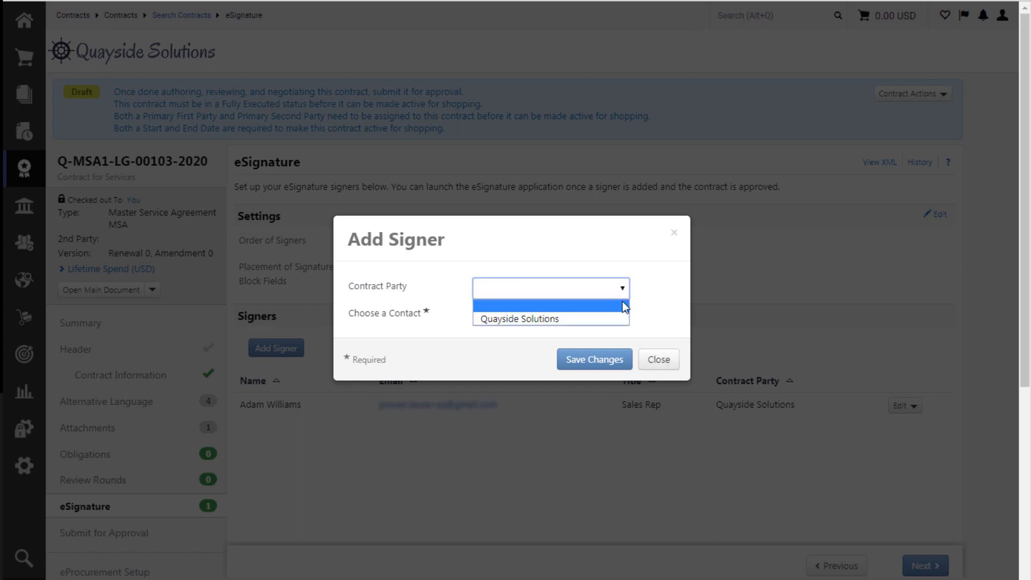
click(662, 285)
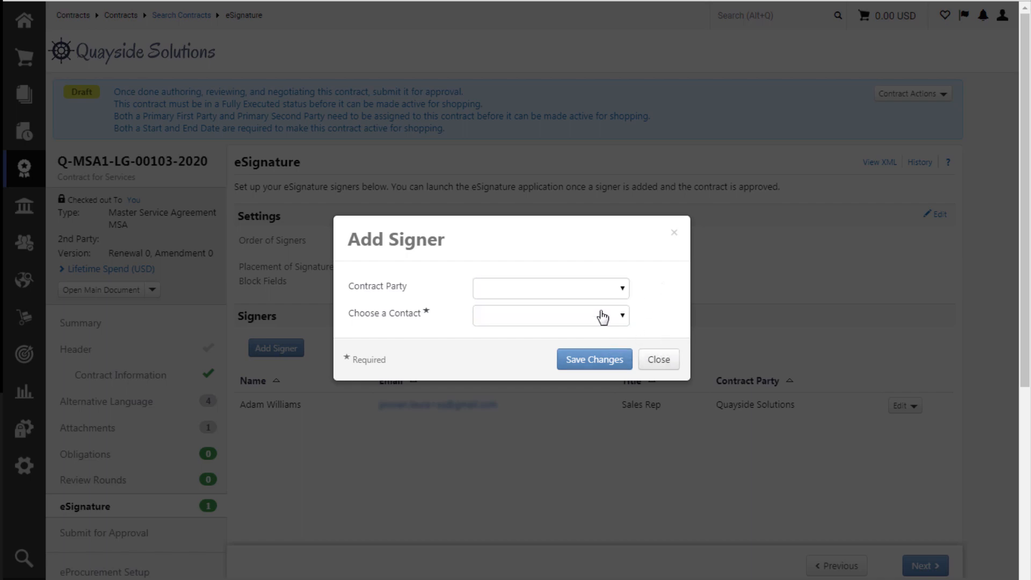
click(656, 360)
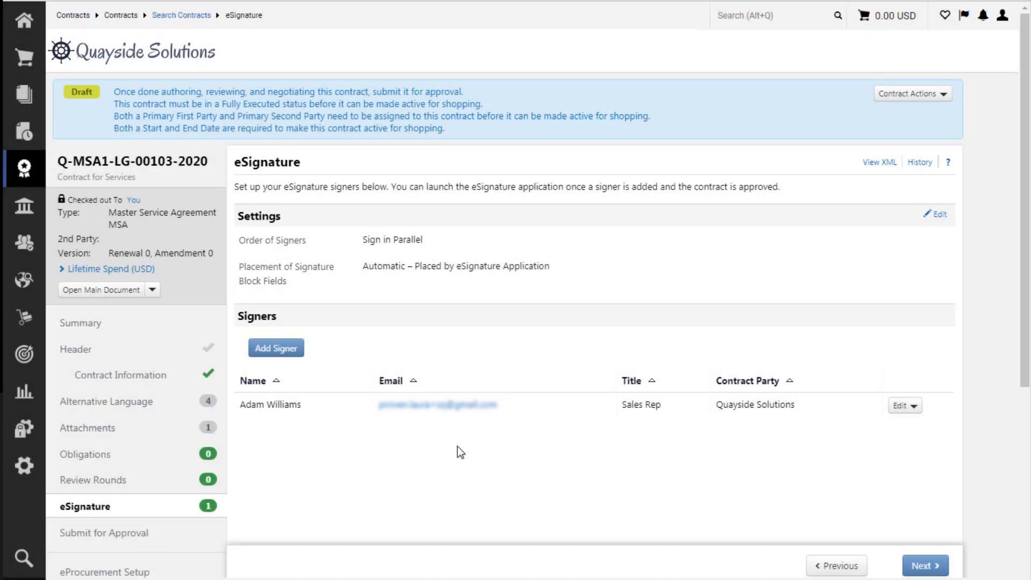
Return to the contract header and set the use of eSignature for this contract to No
click(80, 350)
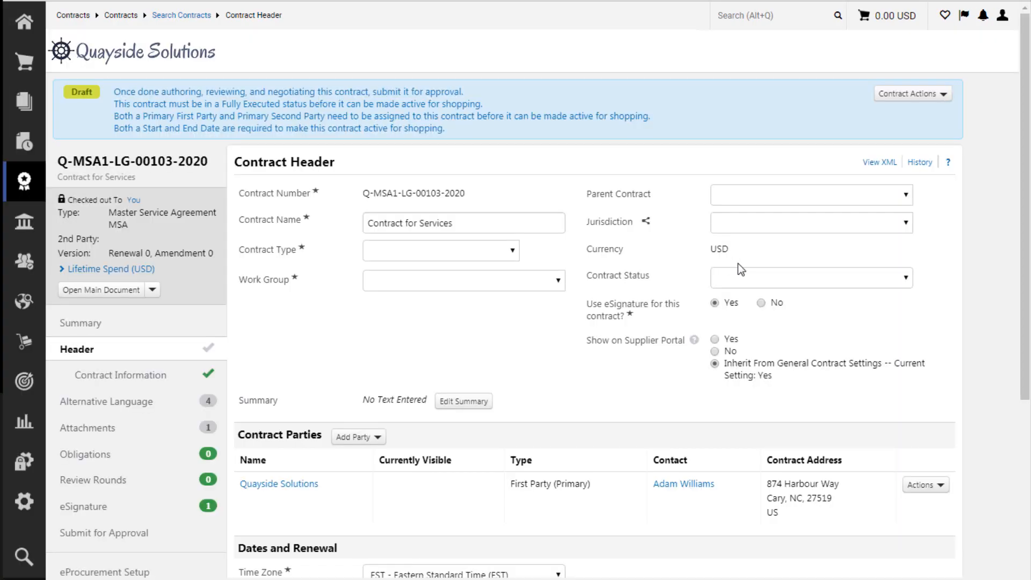
click(774, 305)
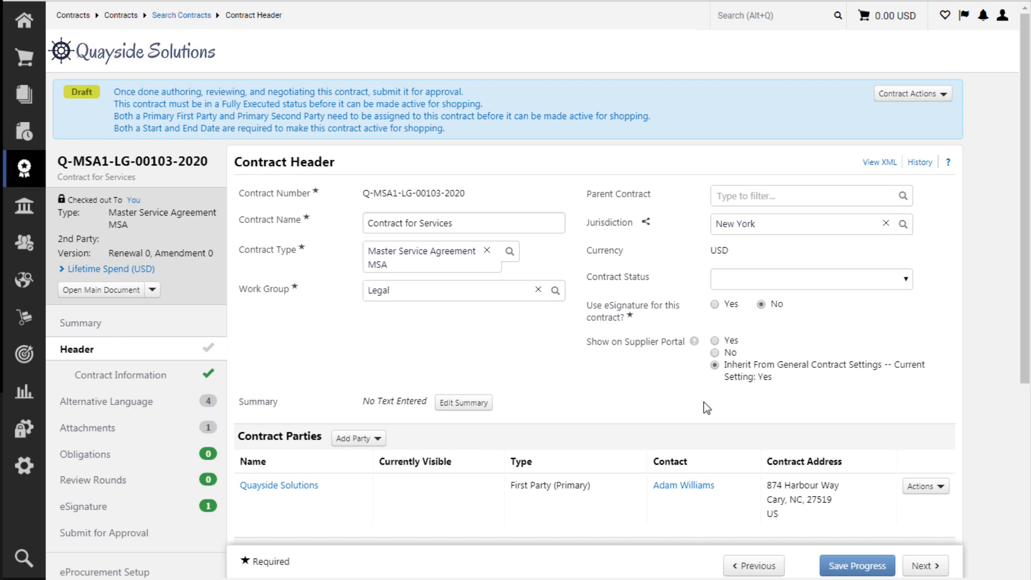
Search for "veridian" as a new second party of the contract and select Veridian Dynamics as the primary second party
scroll(703, 401, down, 1)
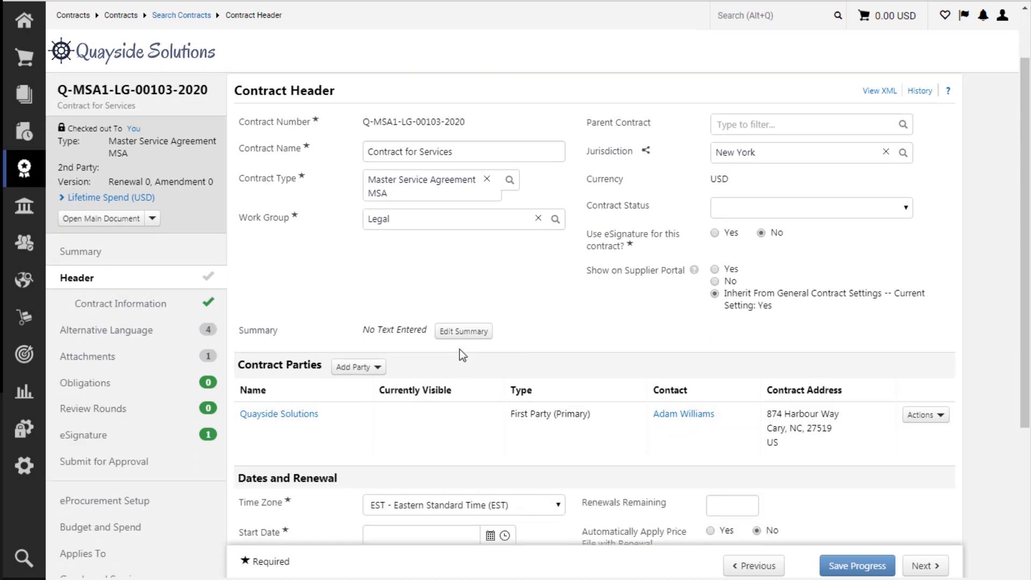
scroll(521, 338, down, 2)
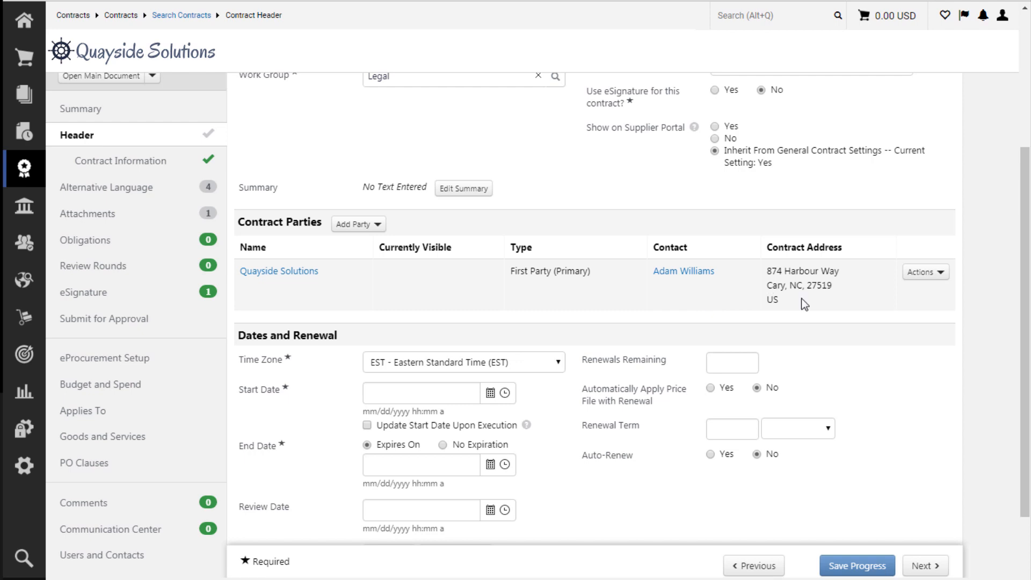
click(935, 274)
click(383, 235)
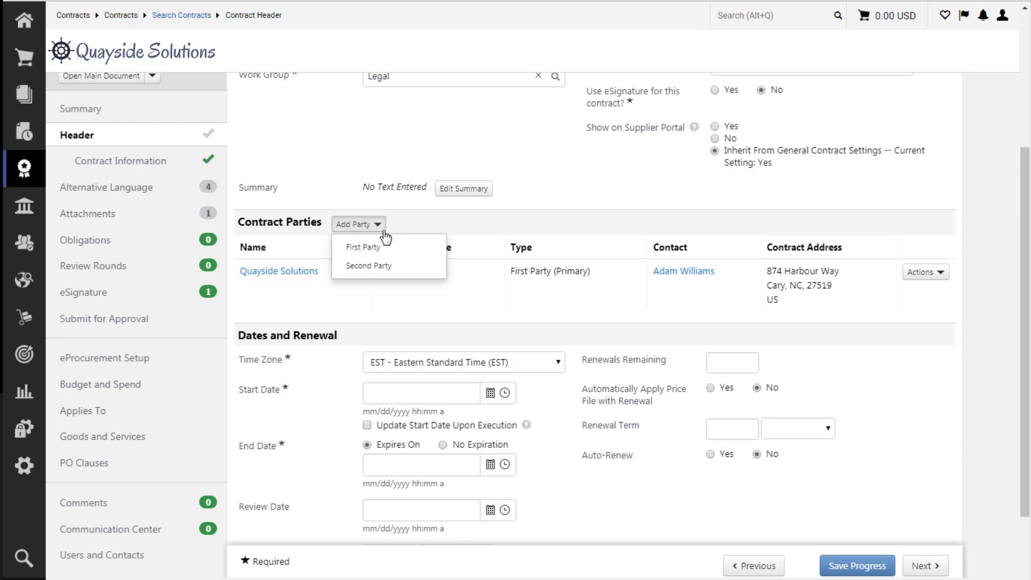
click(400, 273)
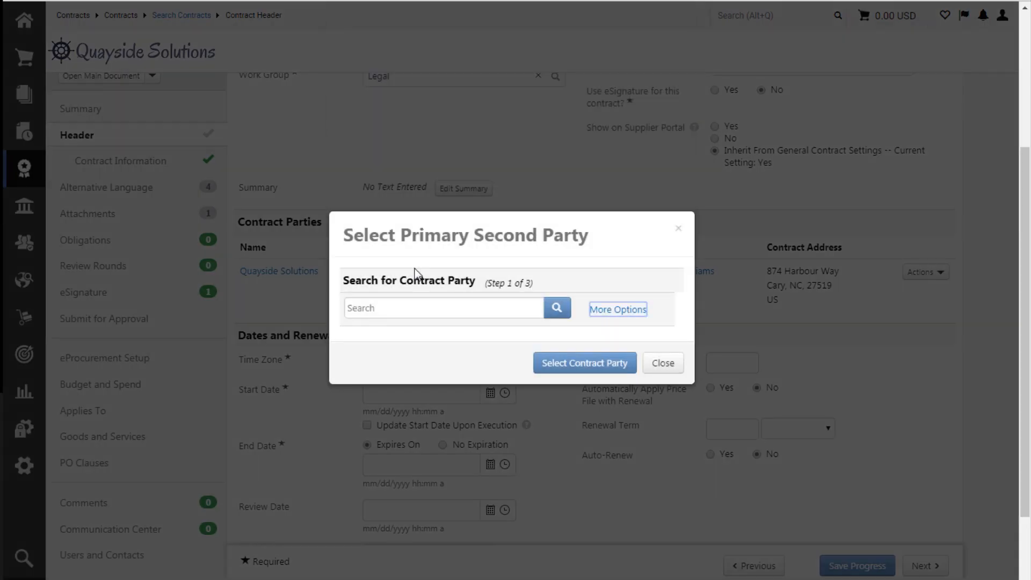
click(486, 316)
text(veridian)
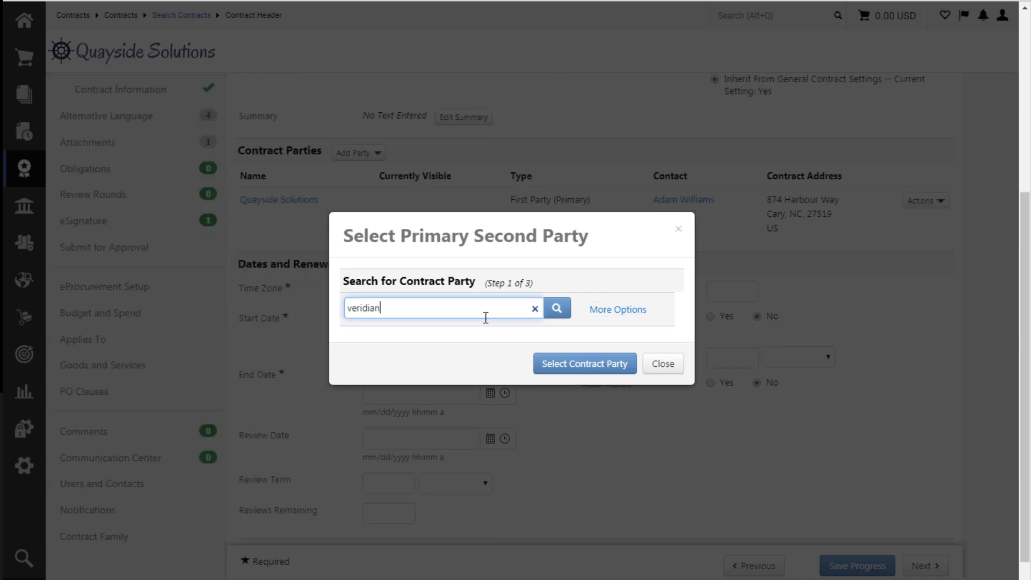
key(Return)
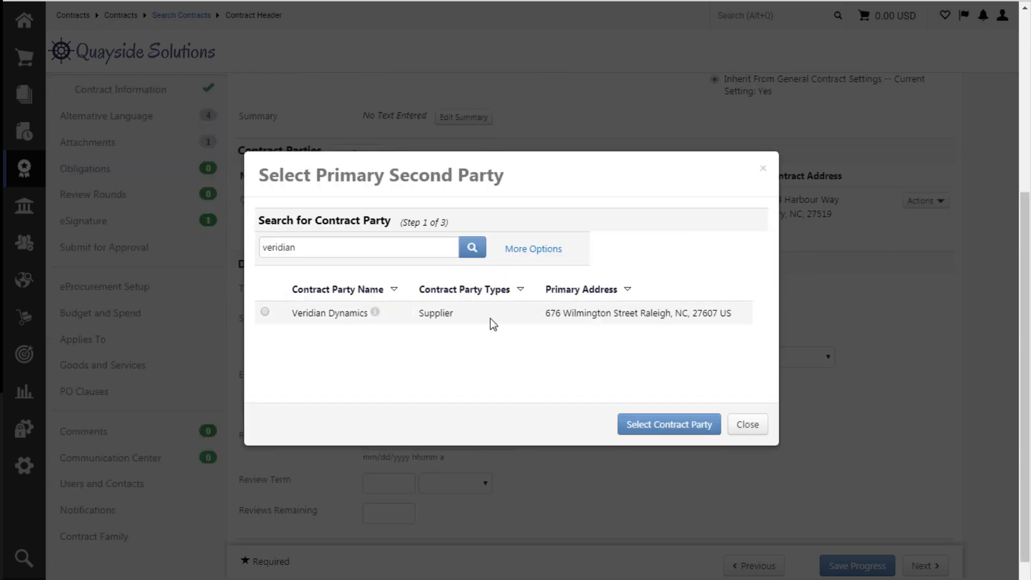
click(292, 317)
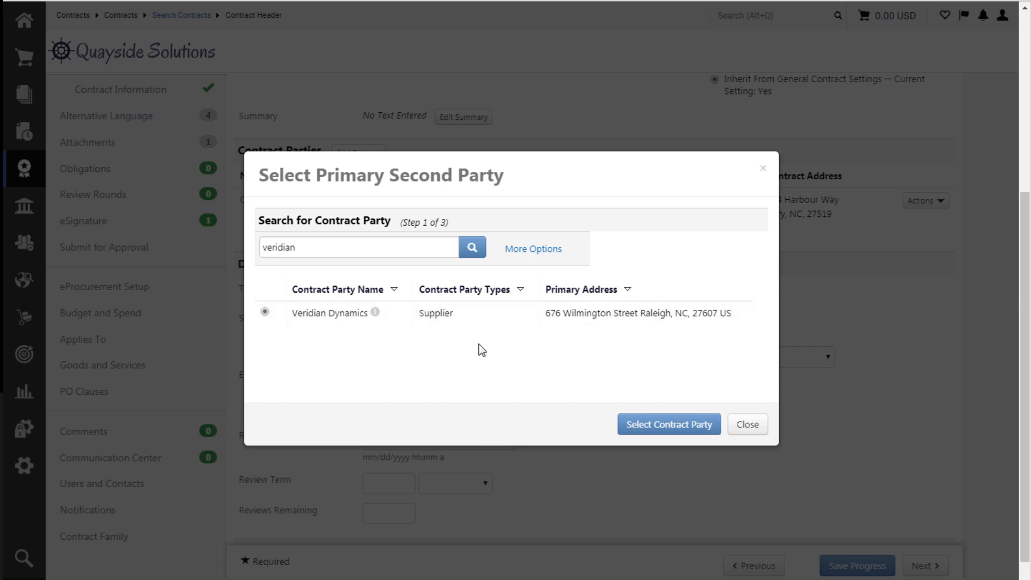
click(683, 430)
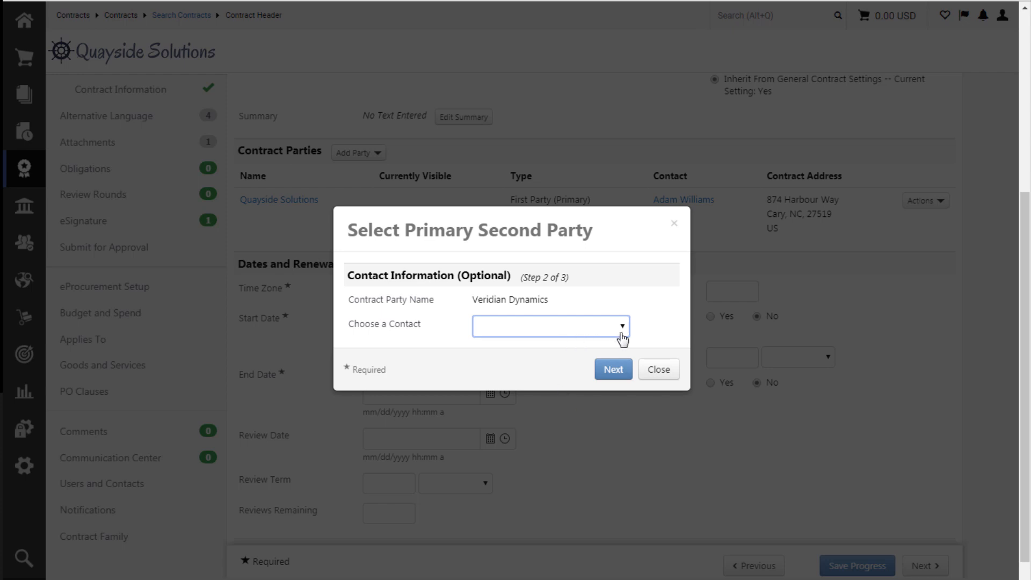
Assign Veridian Dynamics' primary corporate contact and its World Headquarters address, and finish adding the party
click(625, 339)
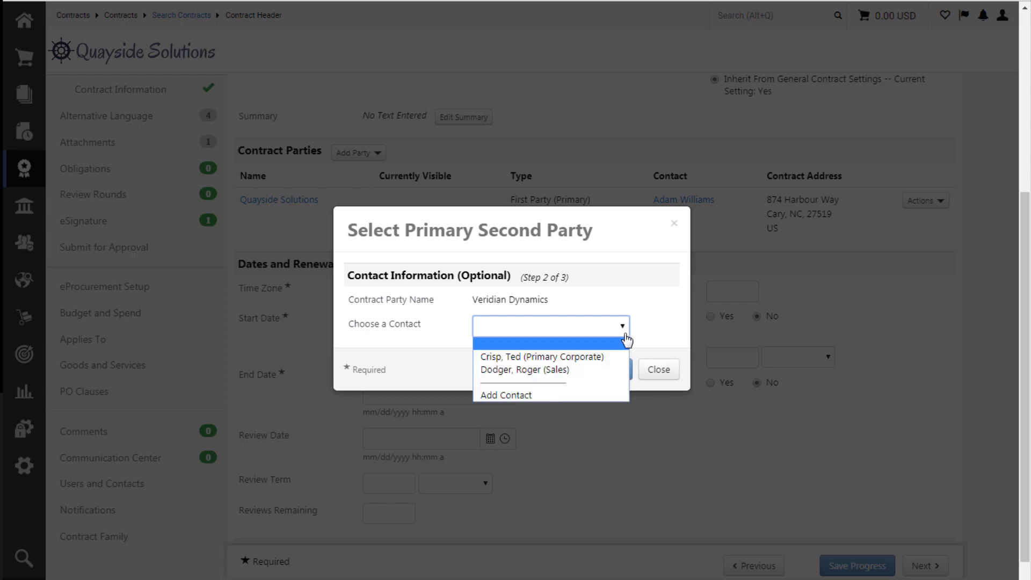
click(621, 358)
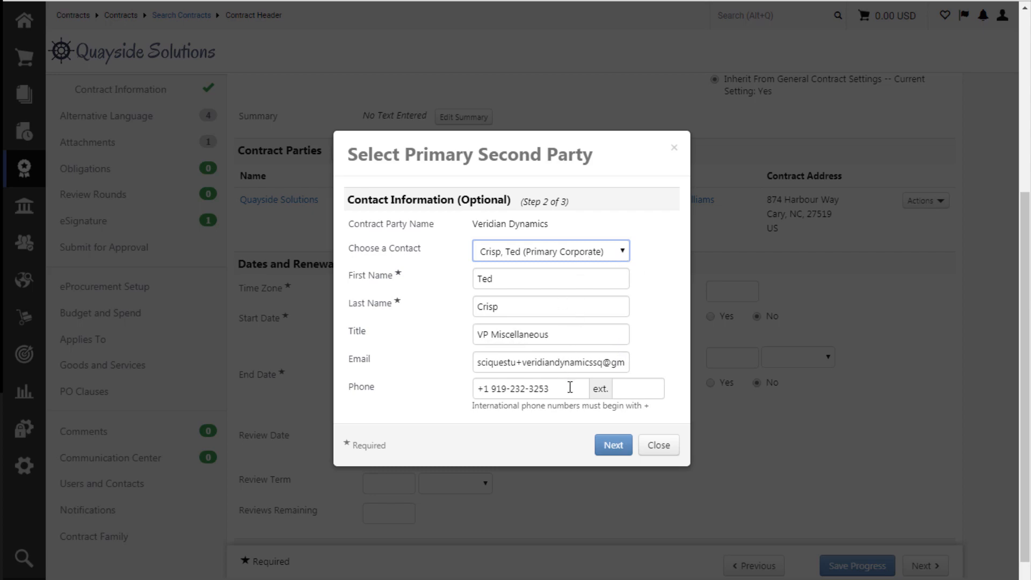
click(614, 446)
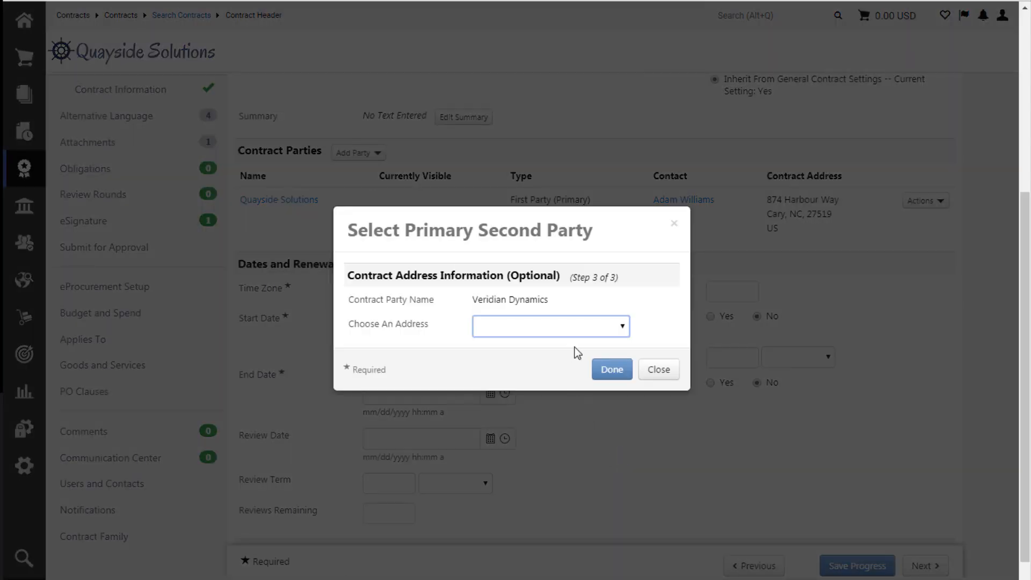
click(596, 329)
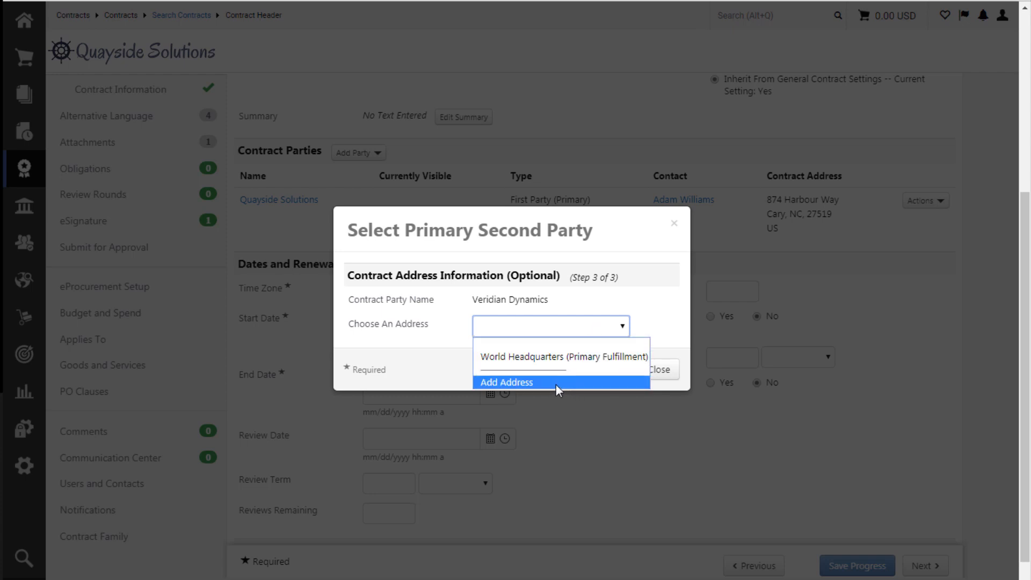
click(565, 357)
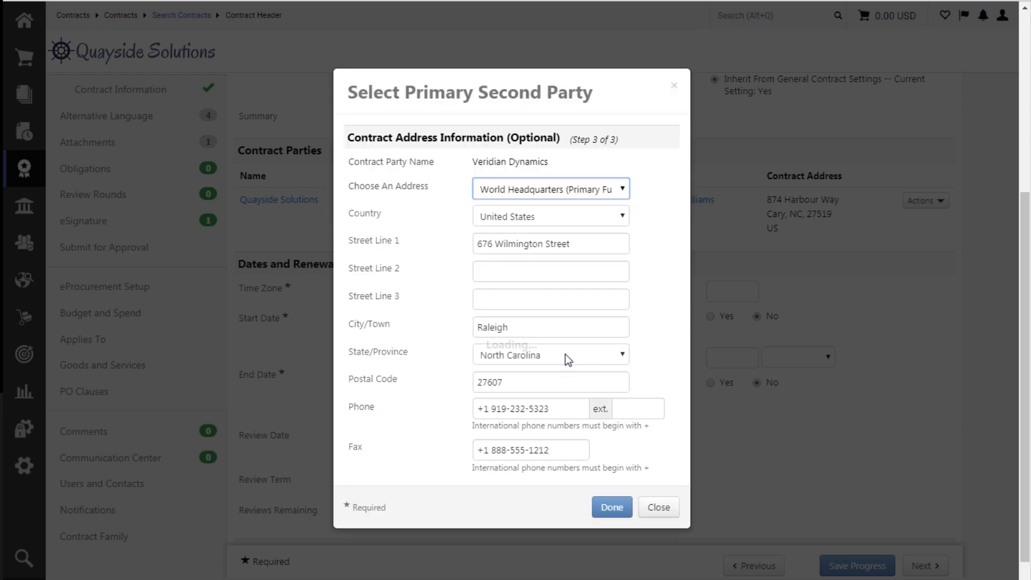
click(612, 507)
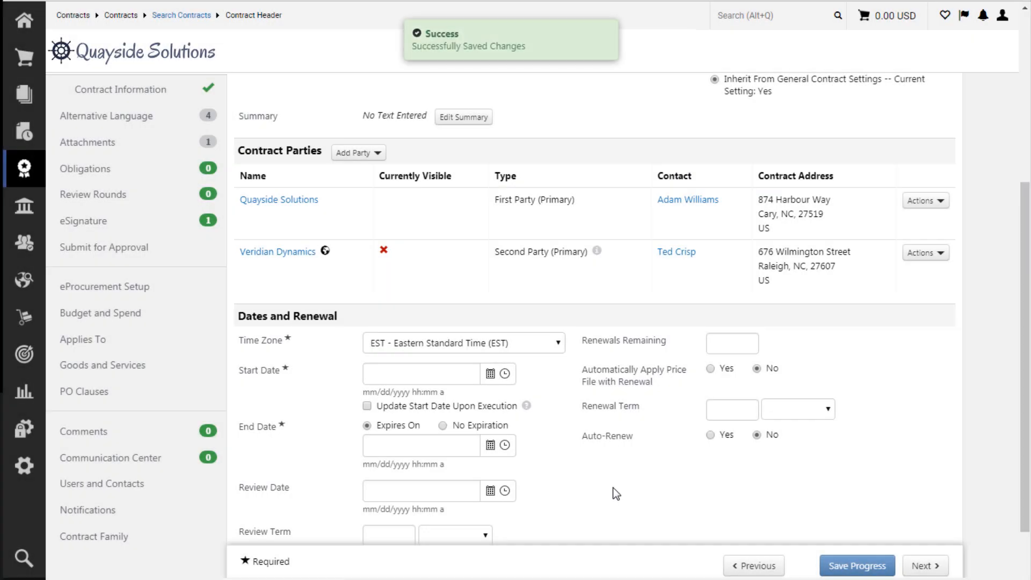
Examine the supplier portal indicator and current visibility of Veridian Dynamics, along with the contract's status
click(325, 253)
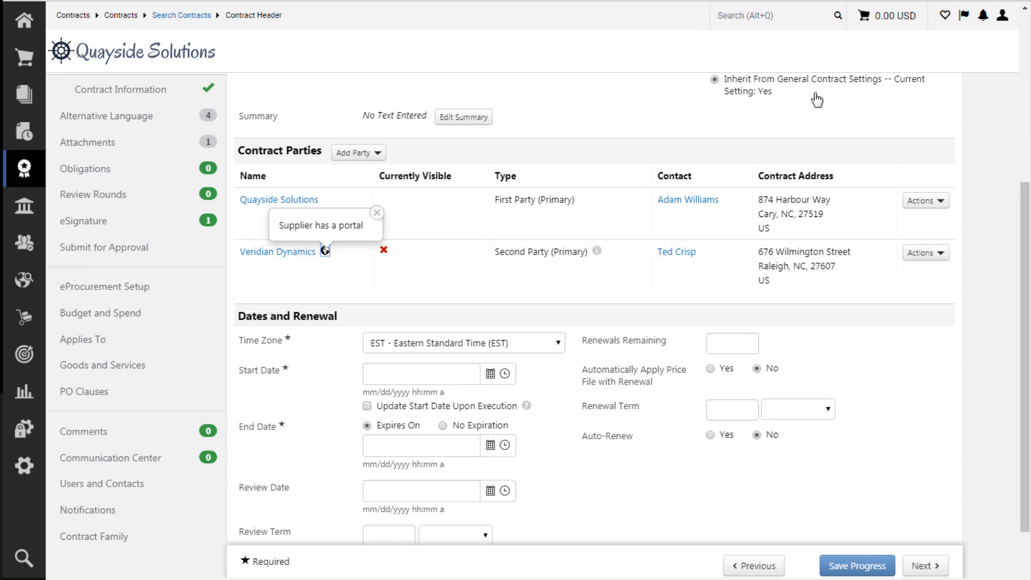
click(377, 213)
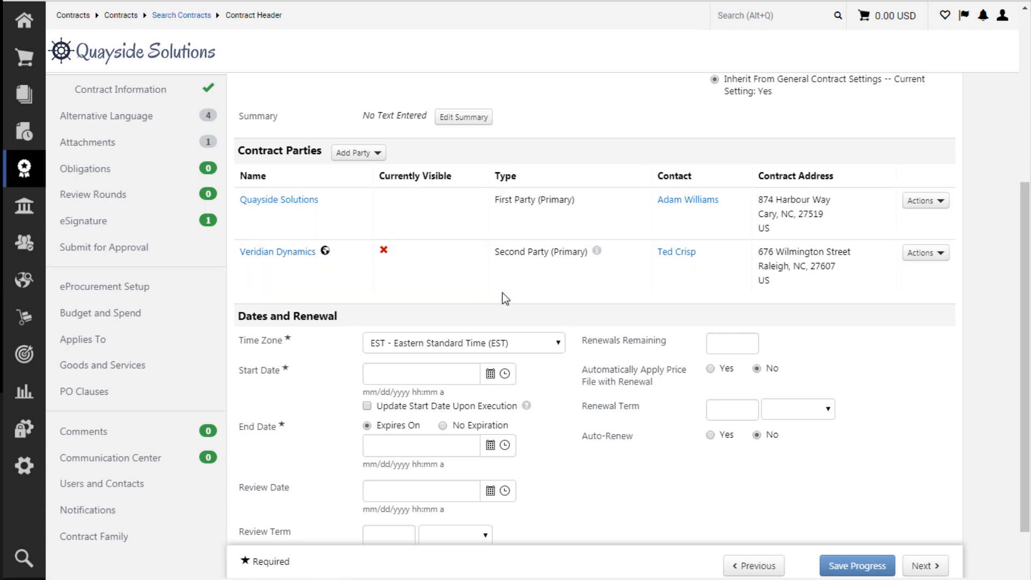
scroll(749, 326, up, 1)
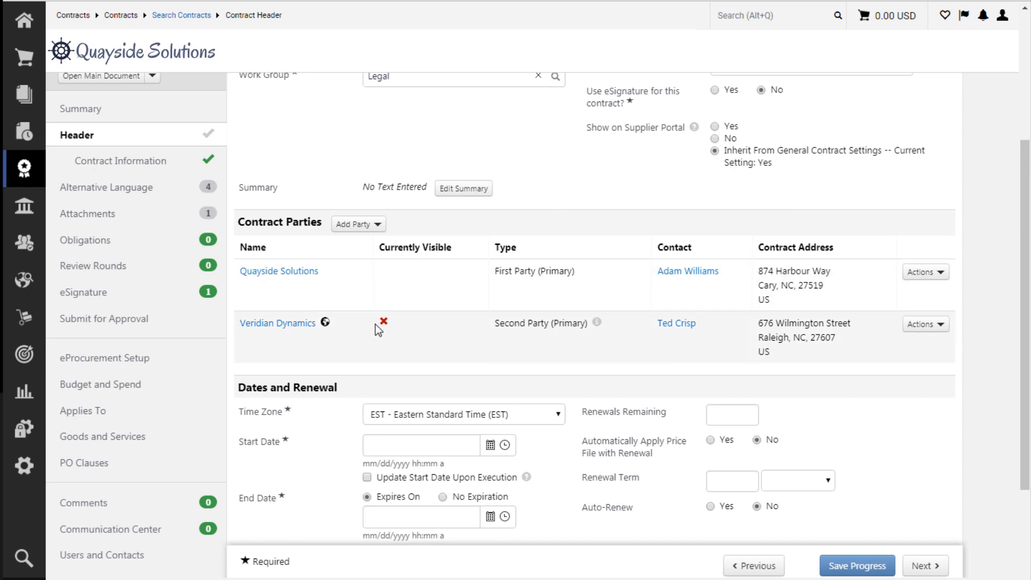
mouse_move(382, 319)
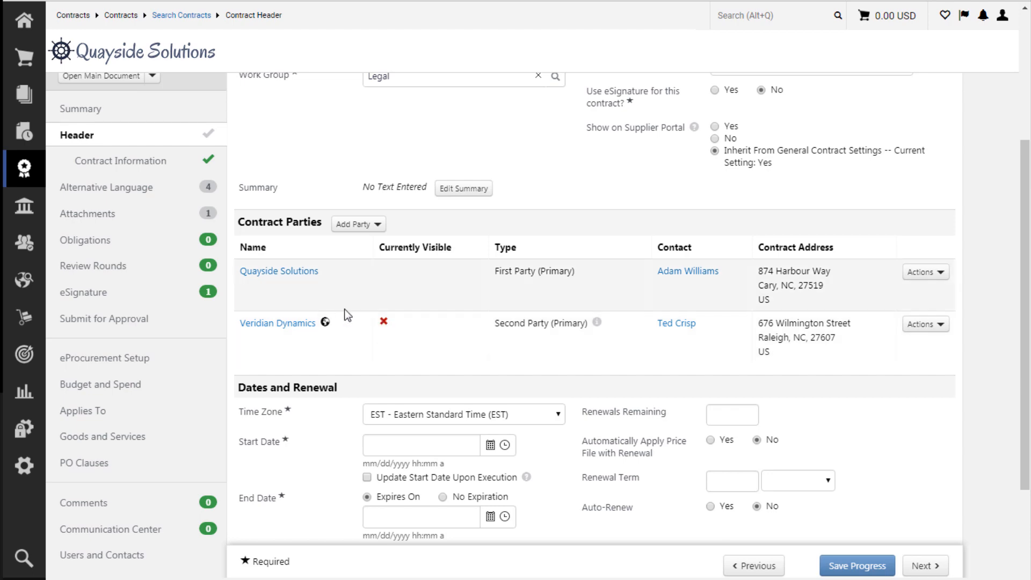
scroll(400, 347, up, 4)
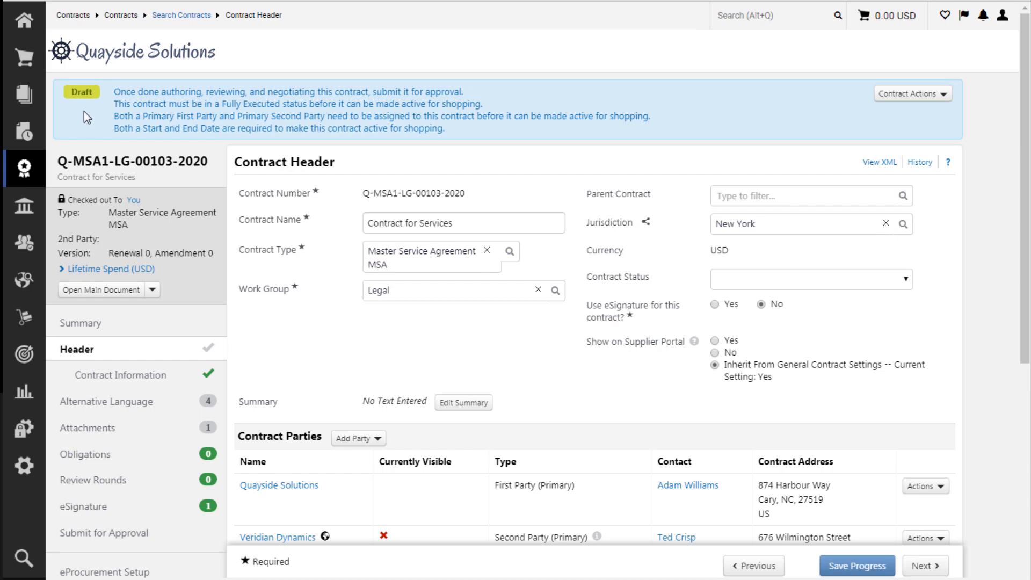
Set the contract's start date to 08/09/2019 and enable updating the start date upon execution
scroll(597, 401, down, 3)
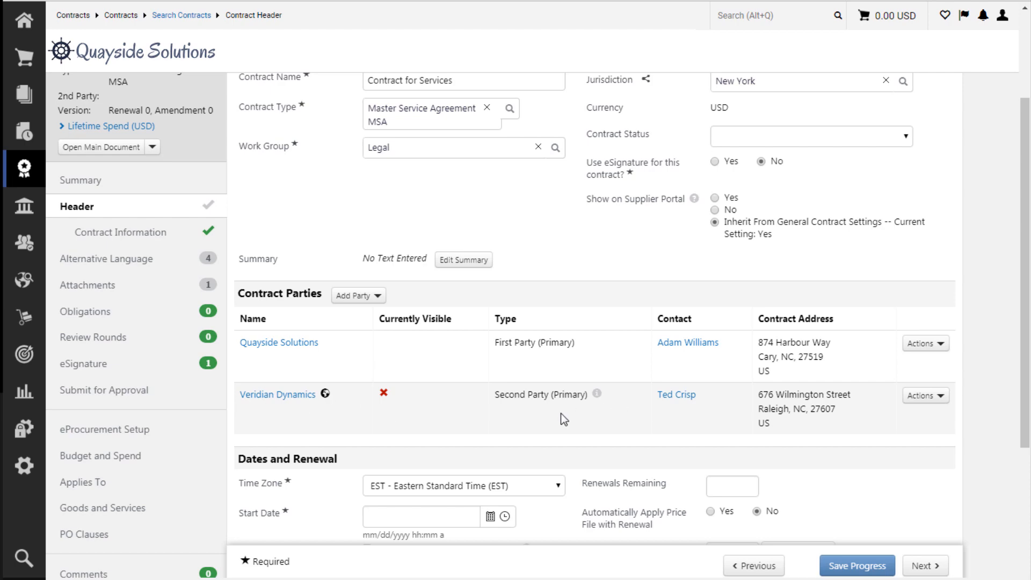
scroll(514, 418, down, 4)
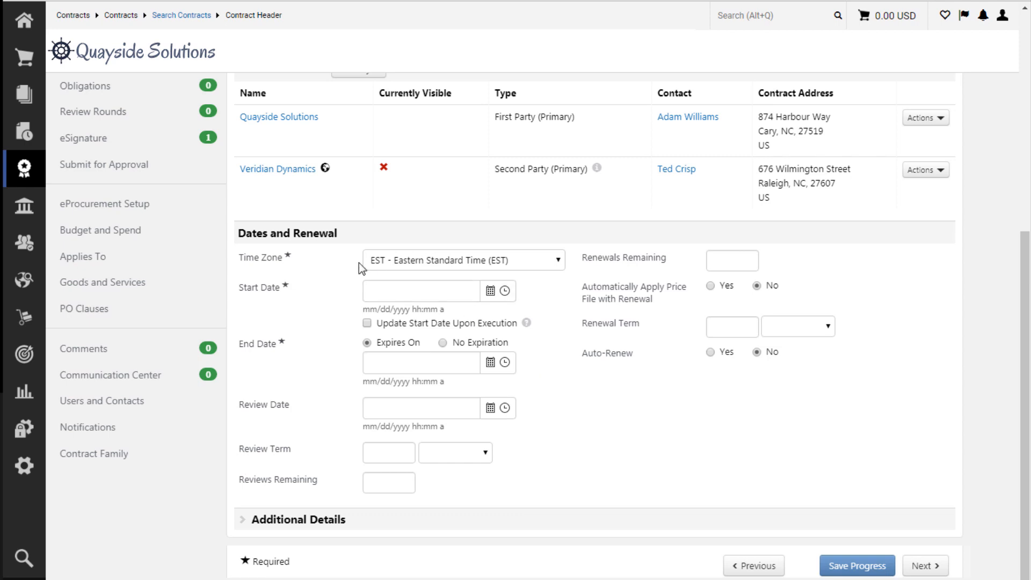
click(490, 291)
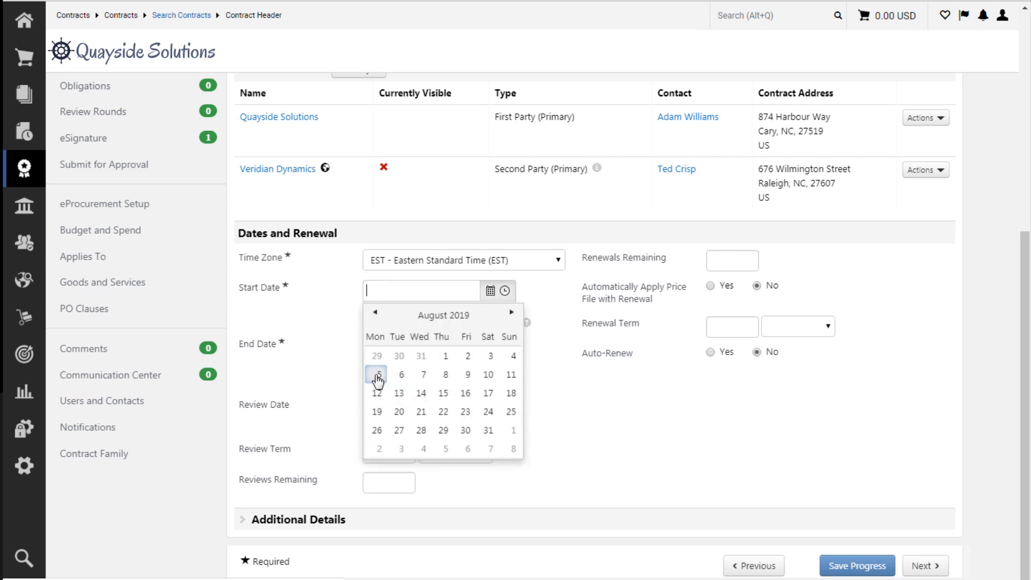
click(466, 378)
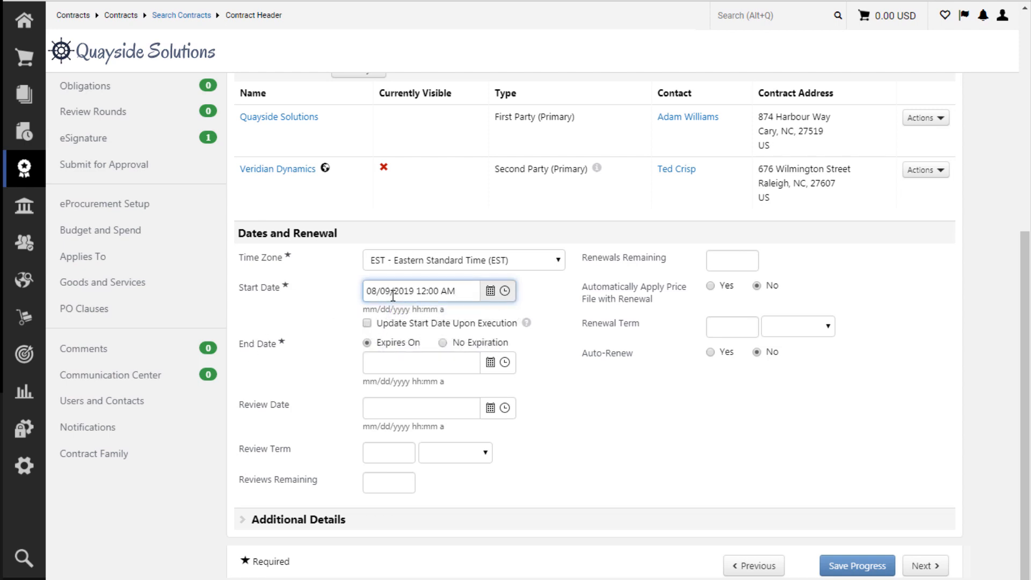
click(366, 323)
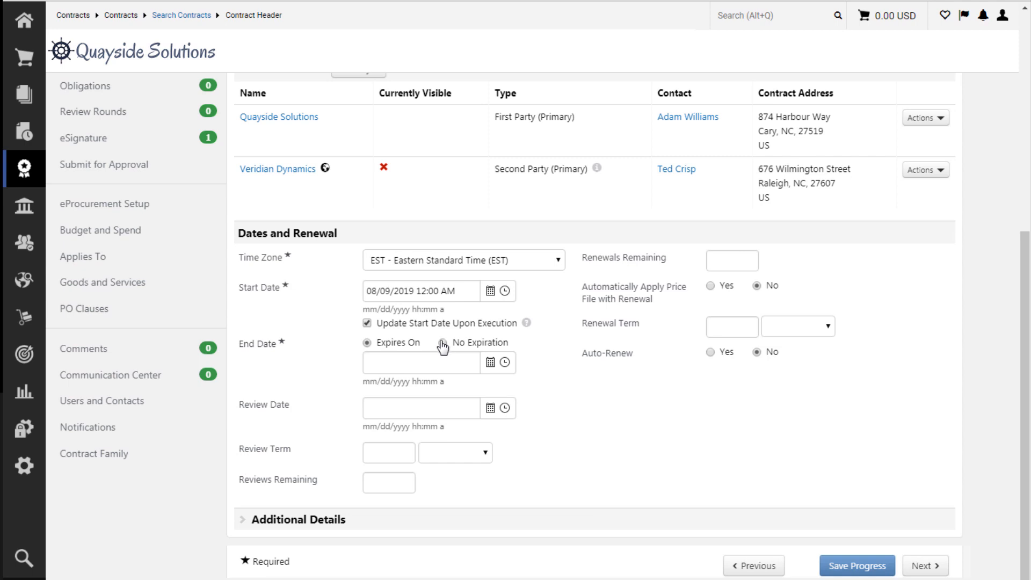
Set the contract's end date to 08/21/2020
click(485, 367)
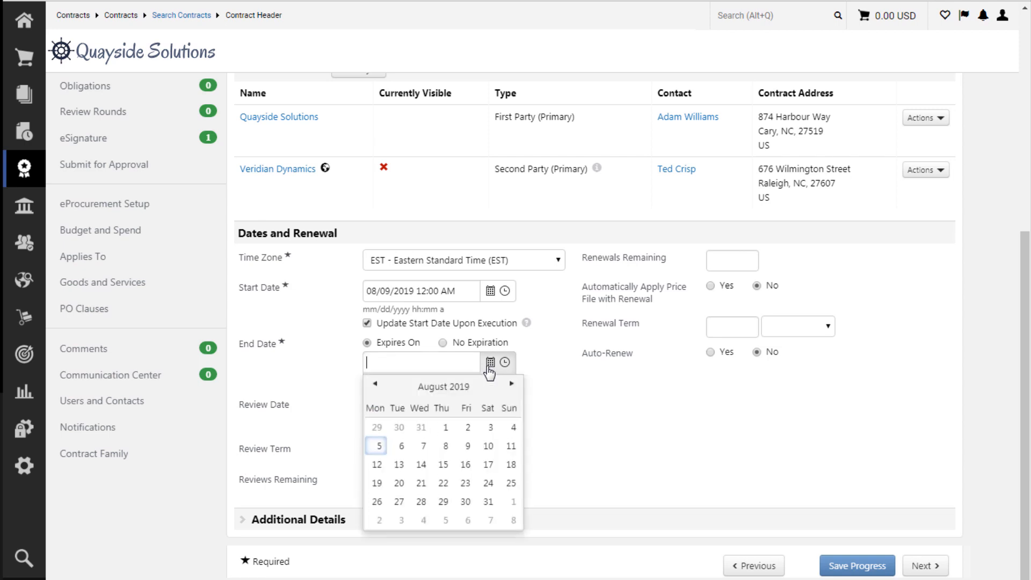
click(516, 390)
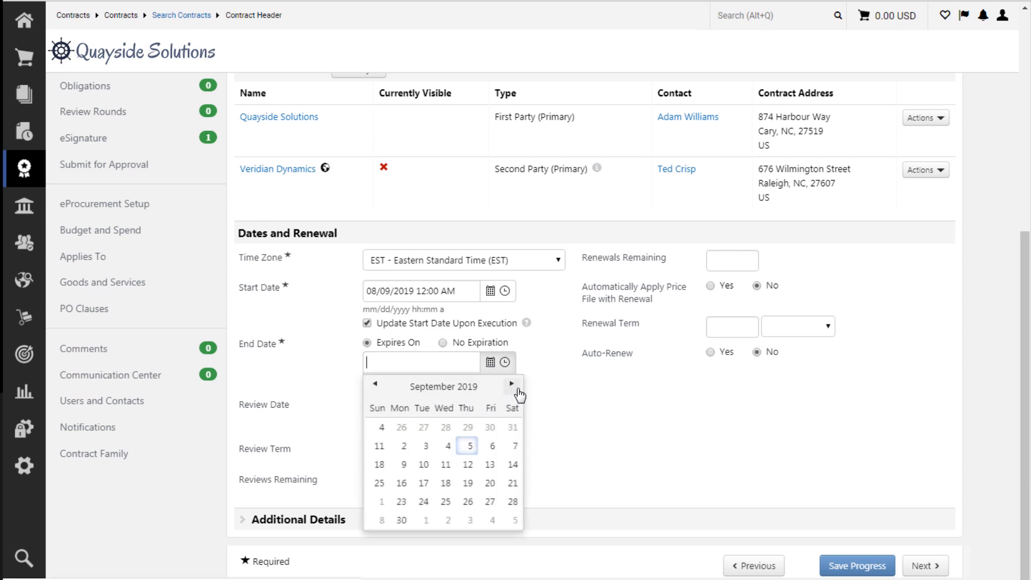
click(516, 390)
click(516, 390)
click(516, 389)
click(516, 390)
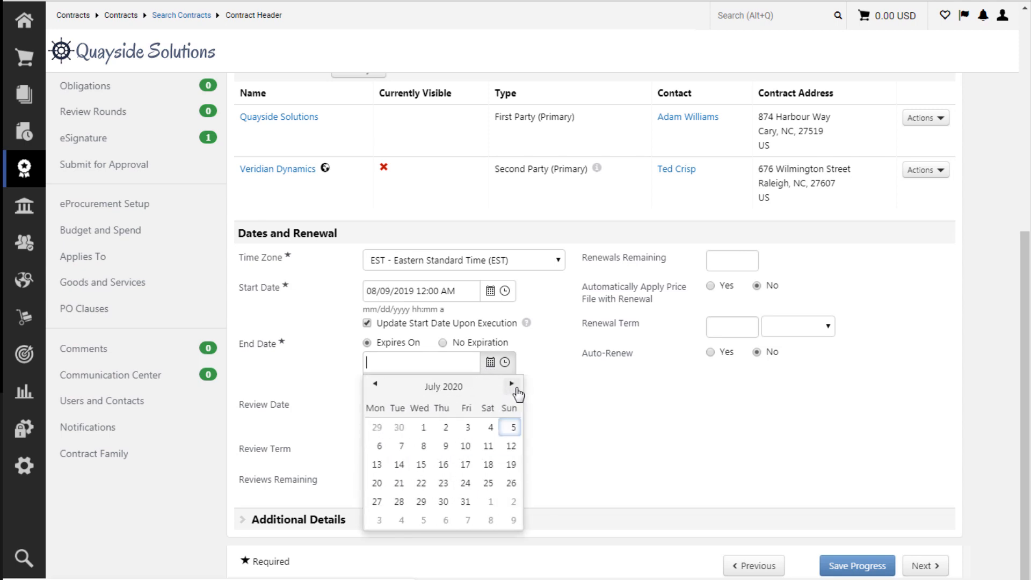
click(516, 389)
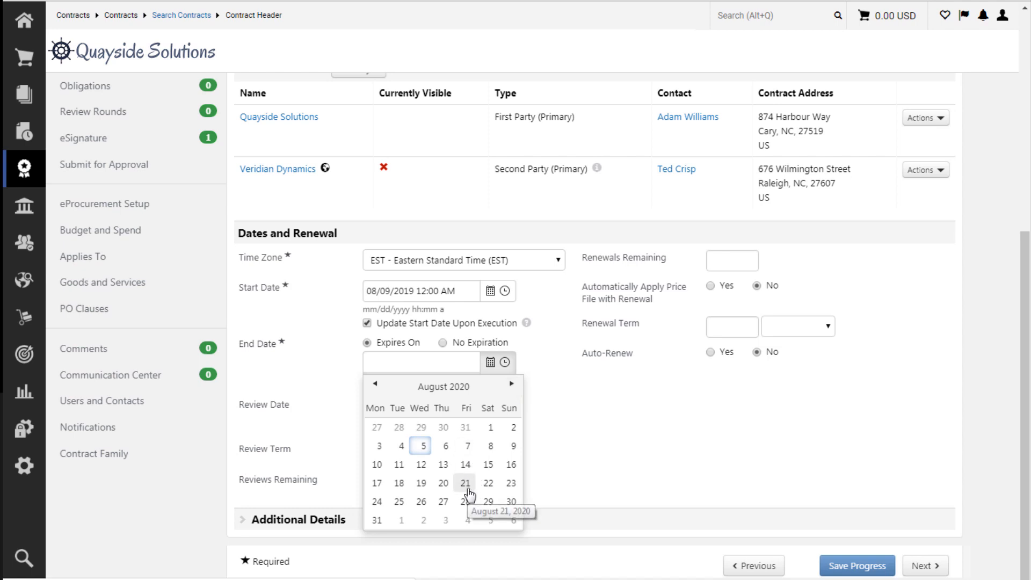
click(467, 492)
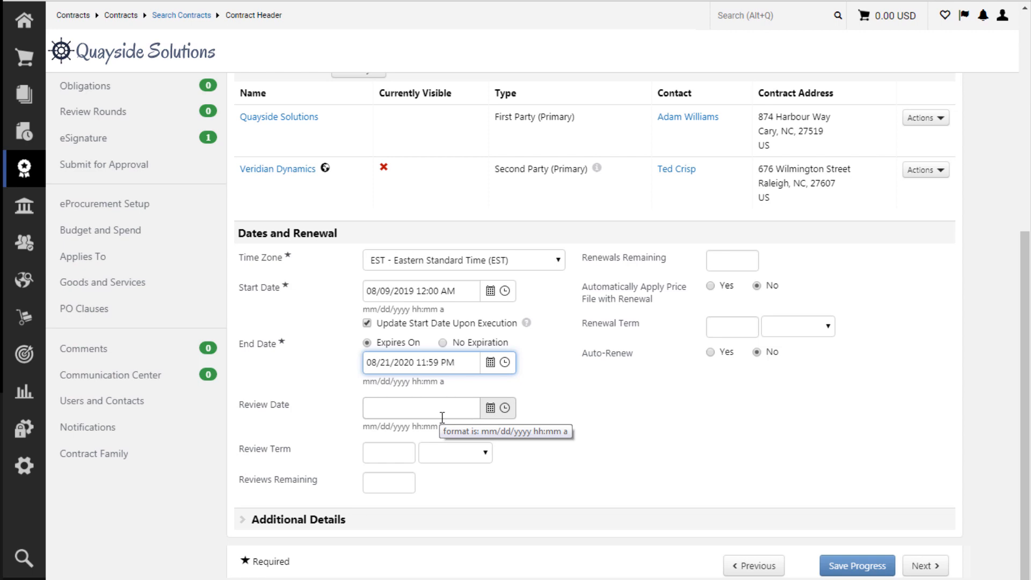
Set the contract's review date to 02/12/2020
click(491, 409)
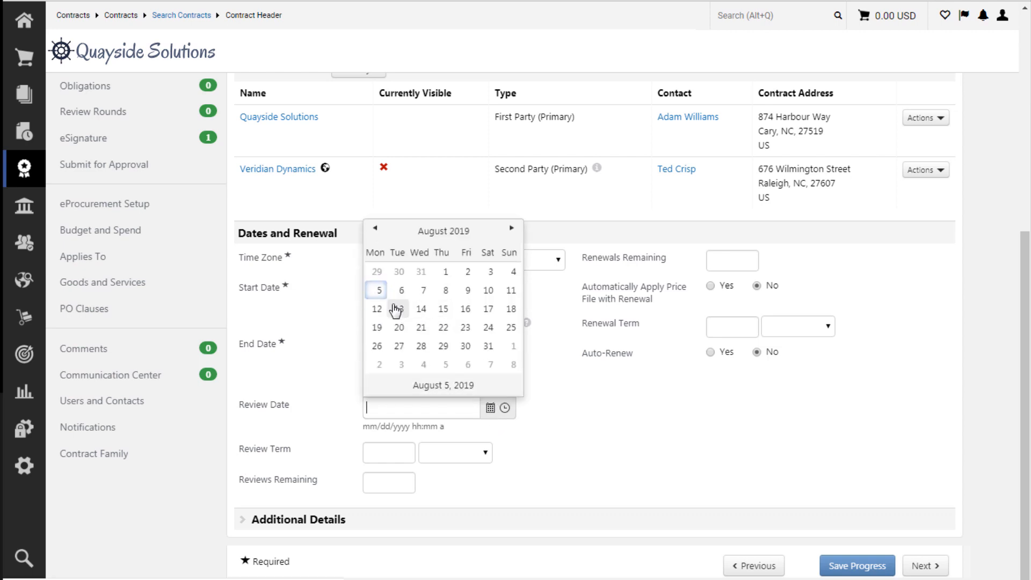
click(511, 229)
click(511, 229)
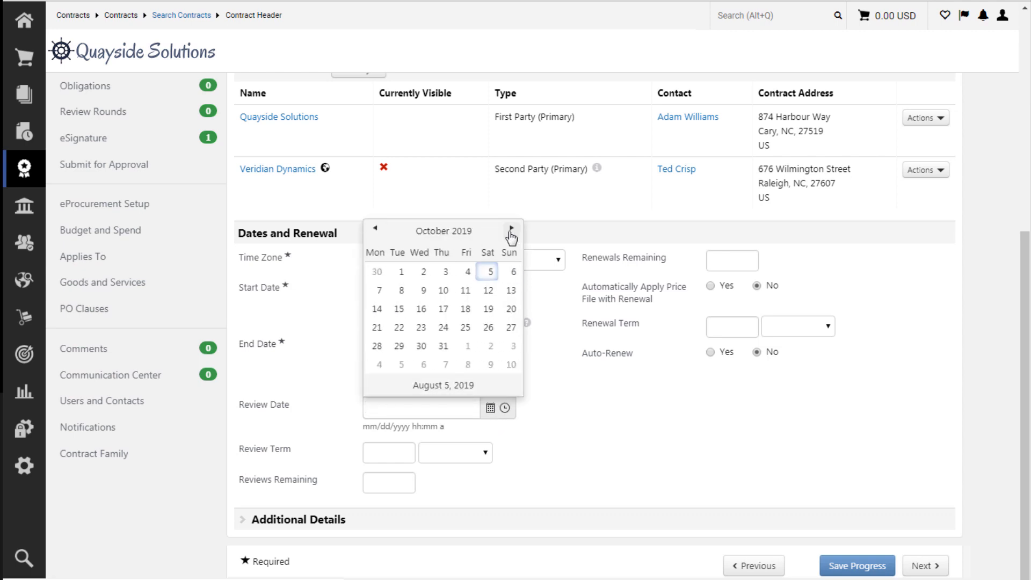
click(511, 229)
click(511, 229)
click(512, 229)
click(512, 228)
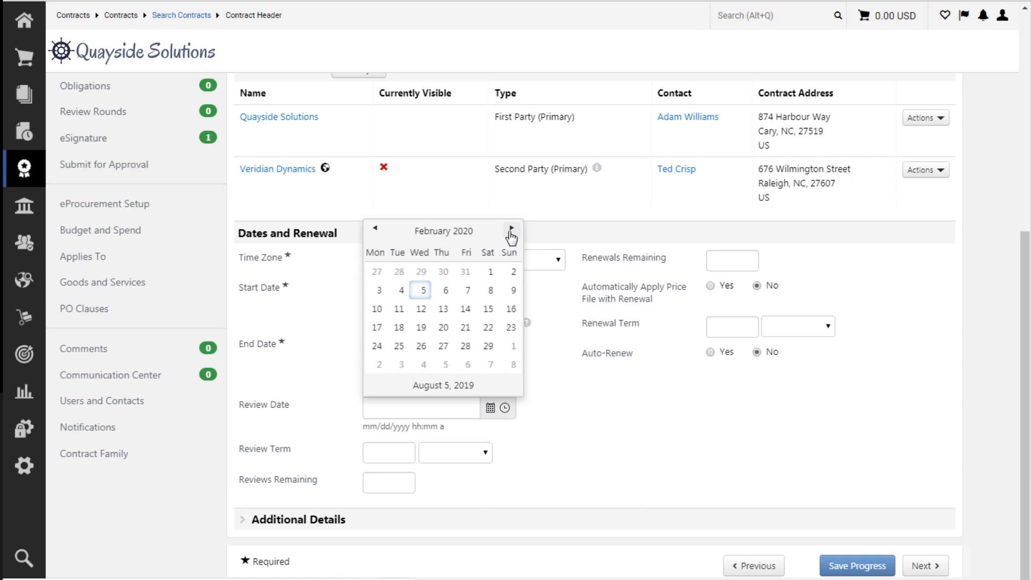
click(421, 309)
Set the review term to 6 months and the reviews remaining to 2
click(397, 462)
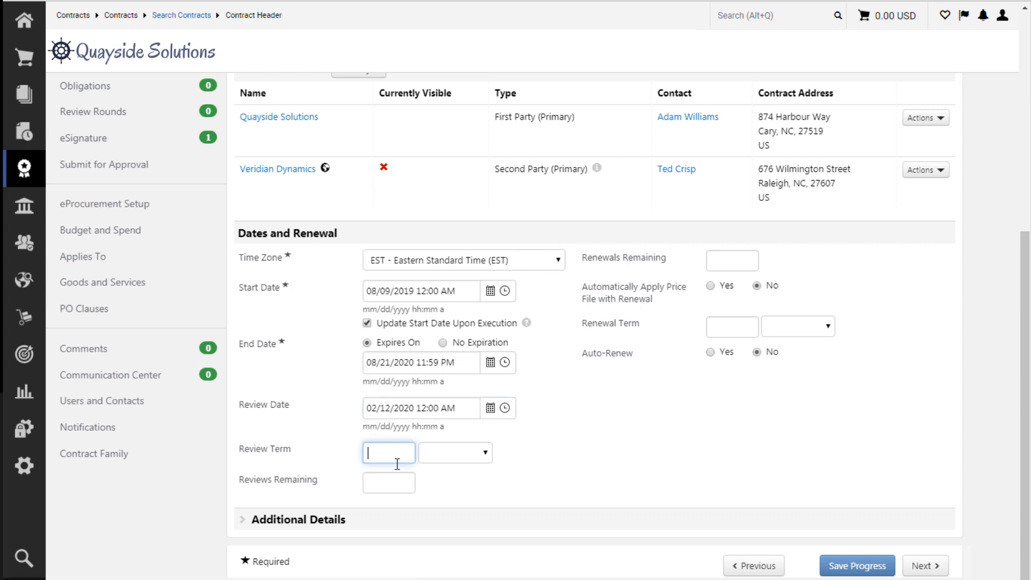
text(6)
click(481, 453)
click(484, 490)
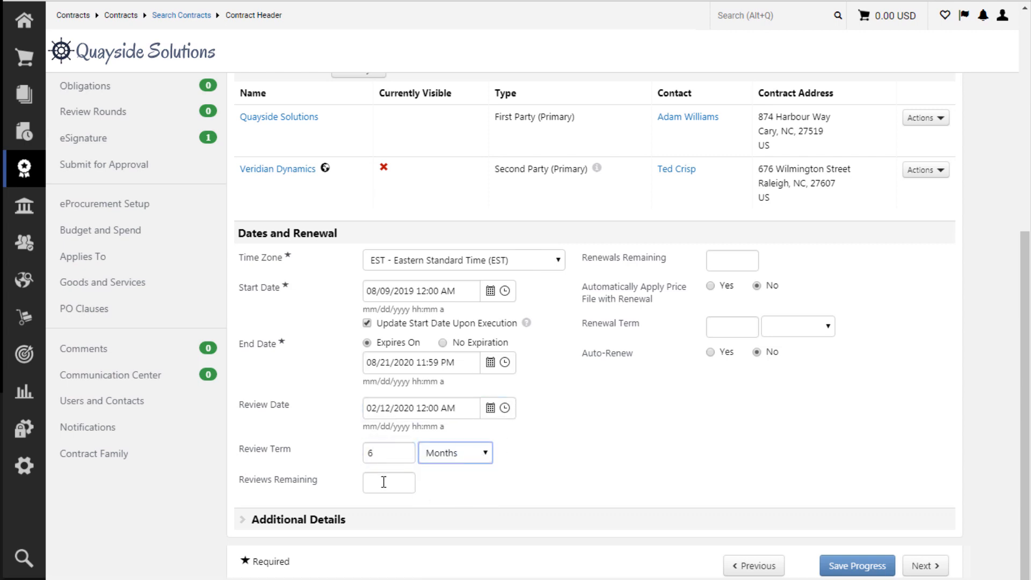
click(384, 482)
text(2)
click(610, 467)
Set the renewals remaining to 5 and enable automatically applying the price file with renewal
click(733, 263)
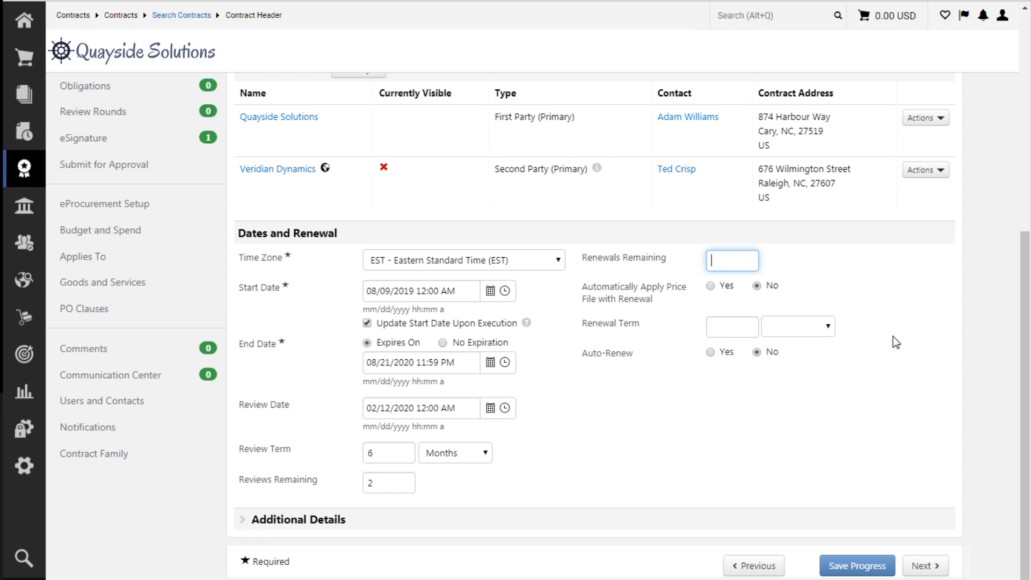
text(5)
click(711, 286)
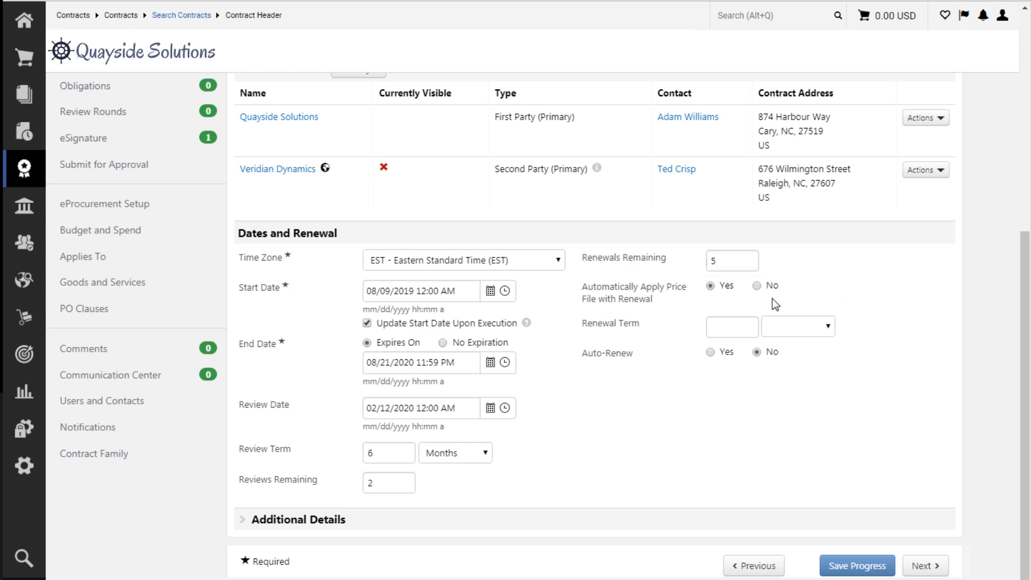
Set the contract's renewal term to 1 year
click(740, 322)
text(1)
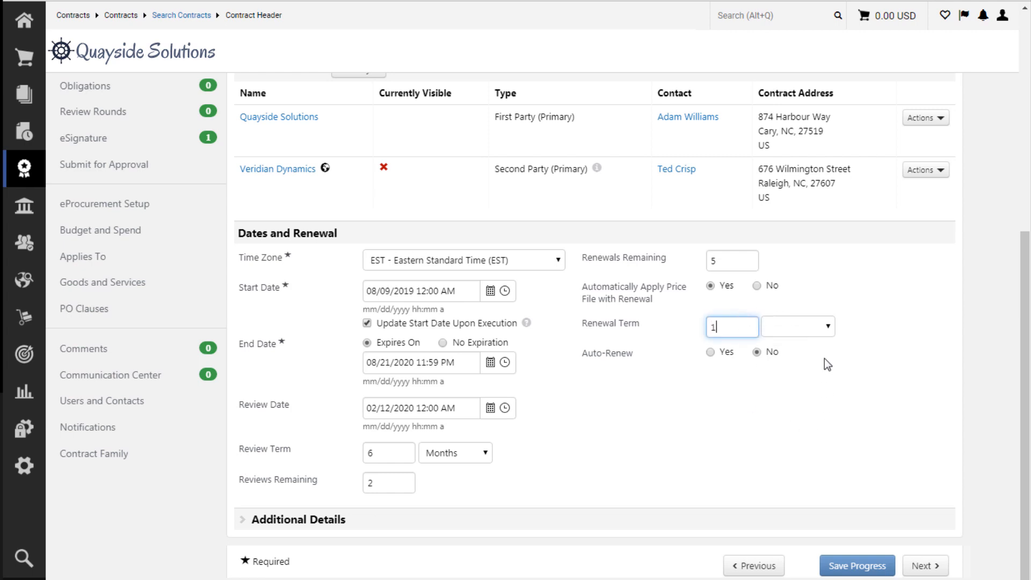
click(827, 326)
click(824, 383)
click(824, 385)
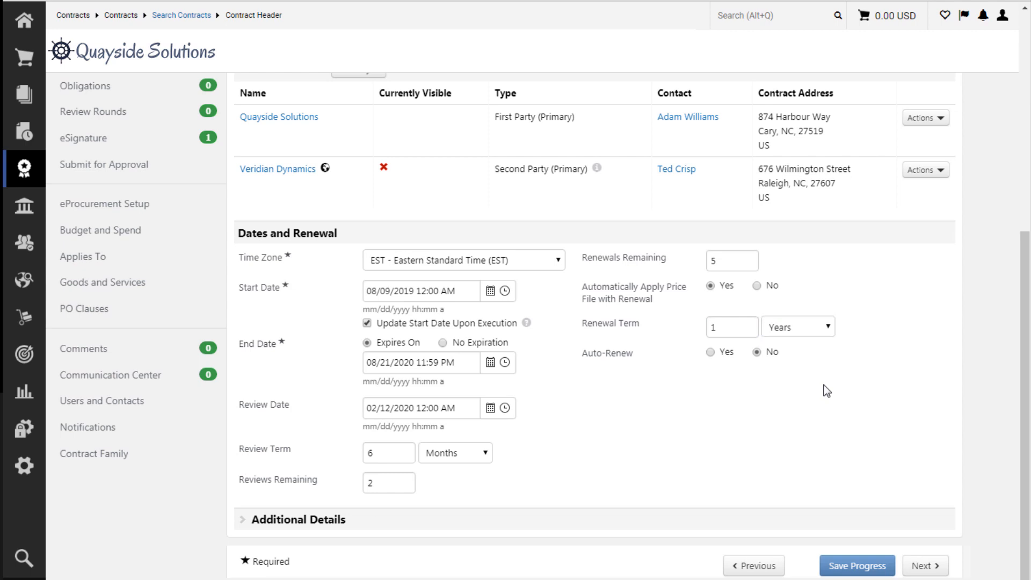
Enable auto-renew with creation 30 days before the contract end date, and continue to the contract information
click(722, 359)
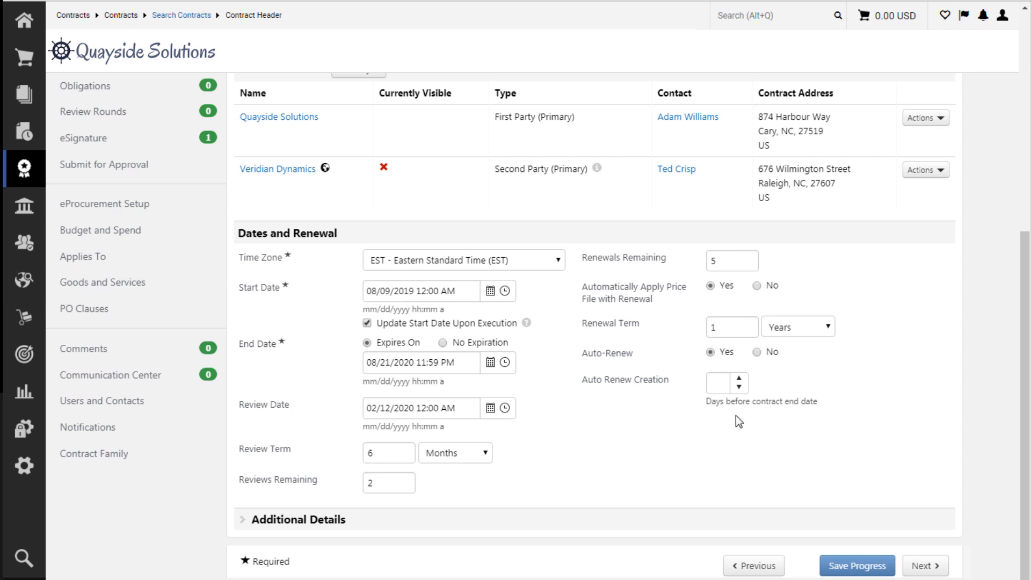
click(726, 385)
text(30)
click(741, 446)
click(925, 565)
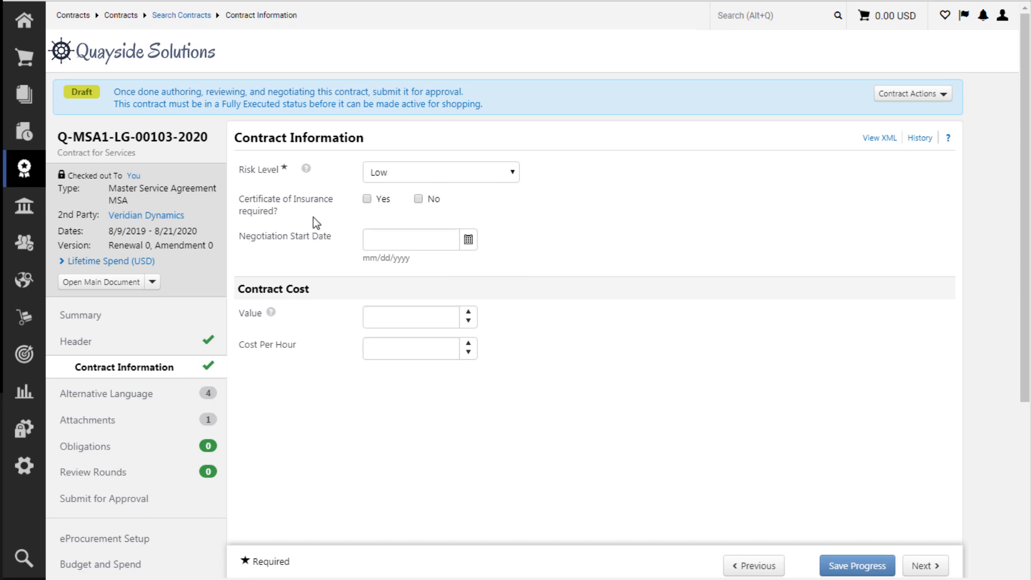
Read the Risk Level help and try the Medium and High risk levels before setting it back to Low
click(305, 170)
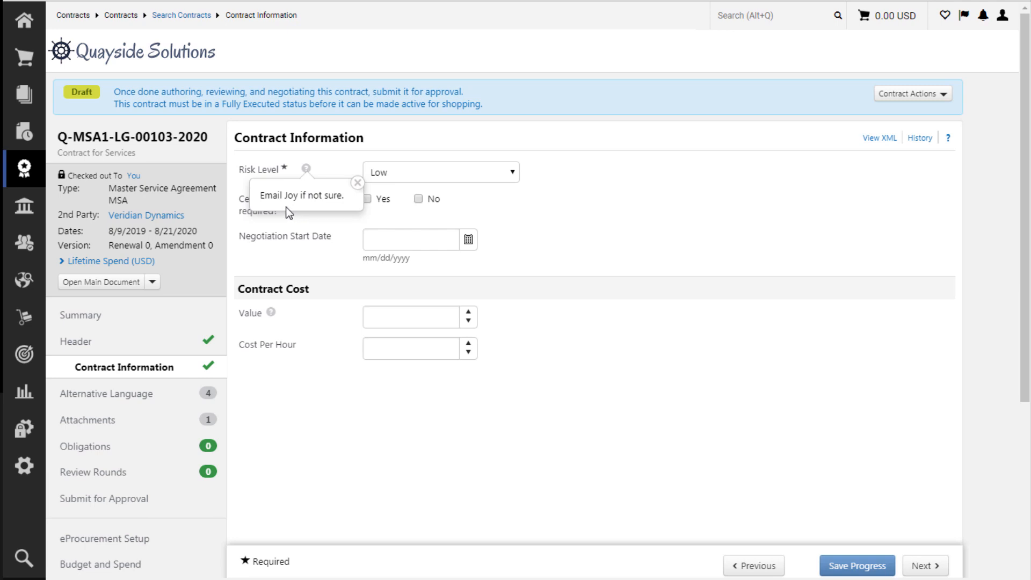
click(358, 183)
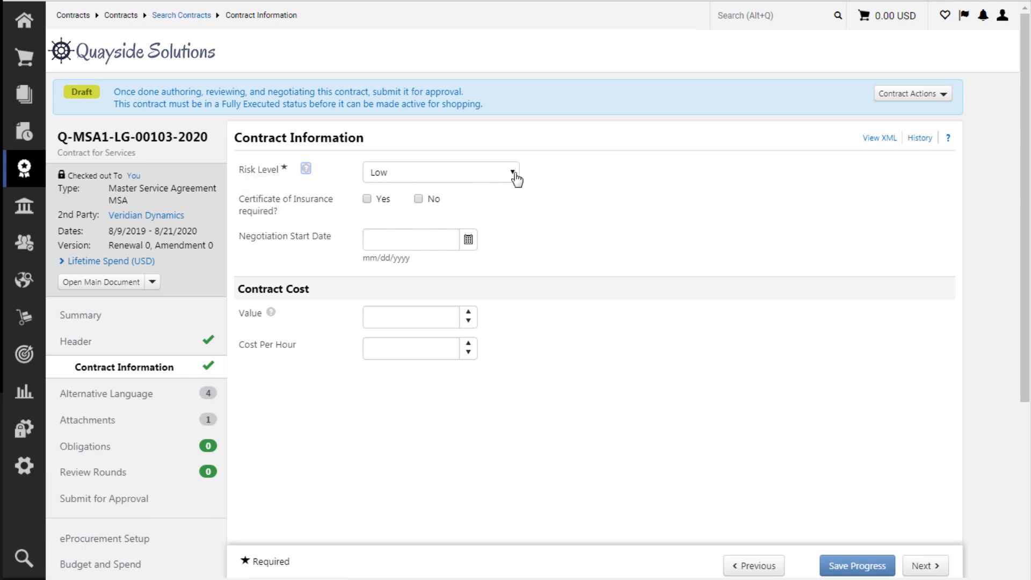
click(554, 176)
click(517, 173)
click(444, 212)
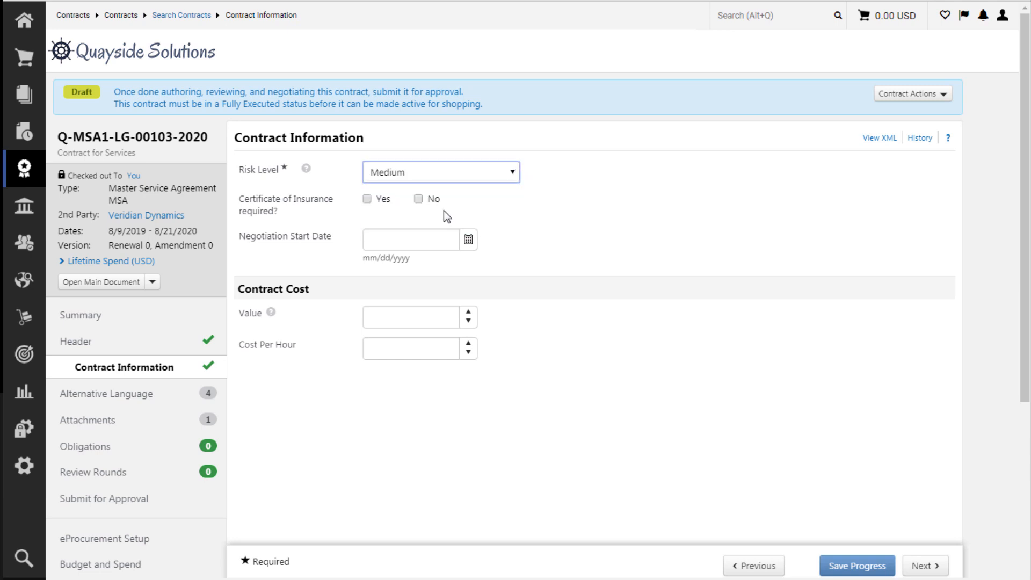
click(514, 174)
click(491, 200)
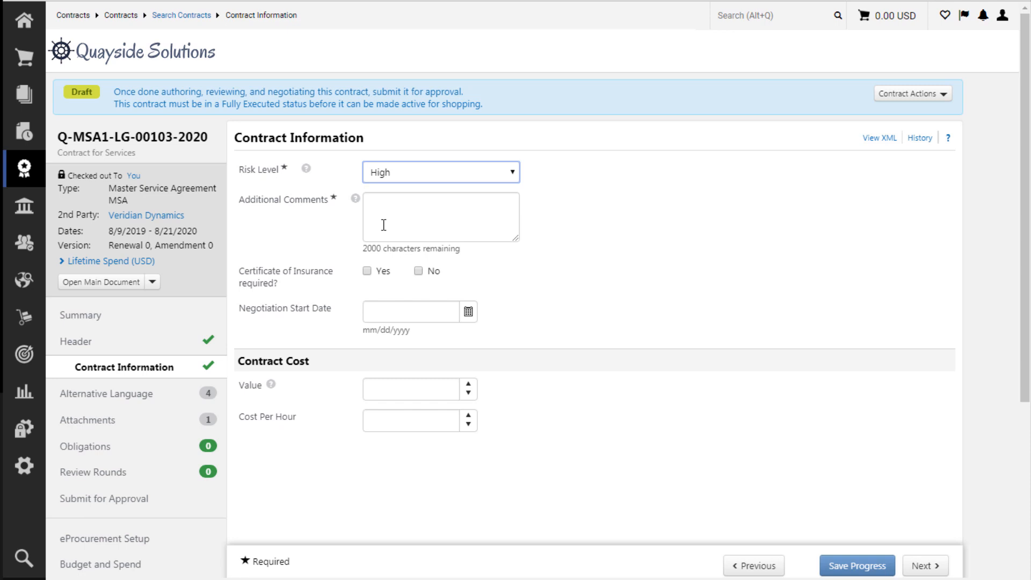
click(514, 173)
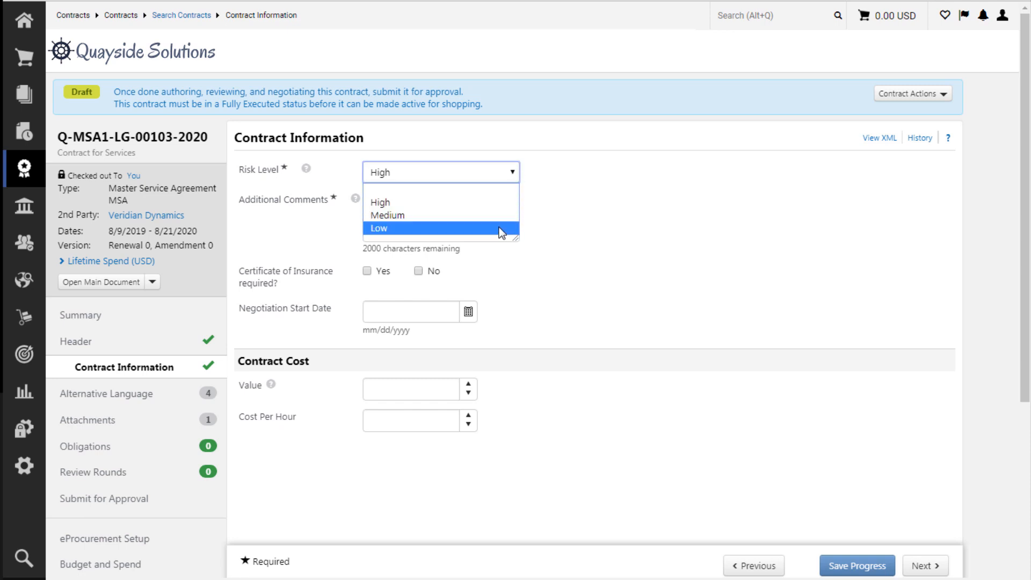
click(498, 228)
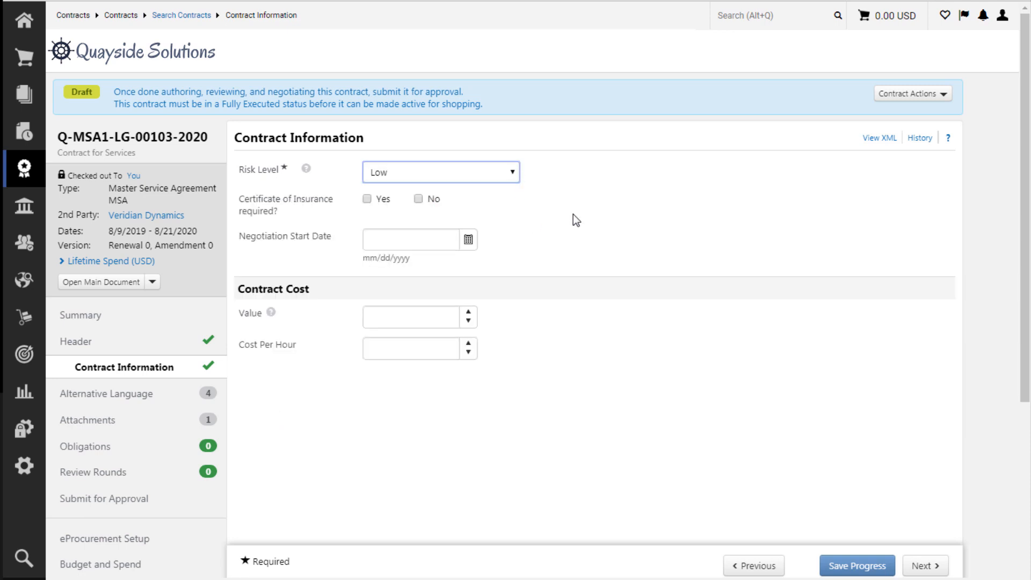
Mark the certificate of insurance as required and set the negotiation start date to 08/16/2019
click(386, 207)
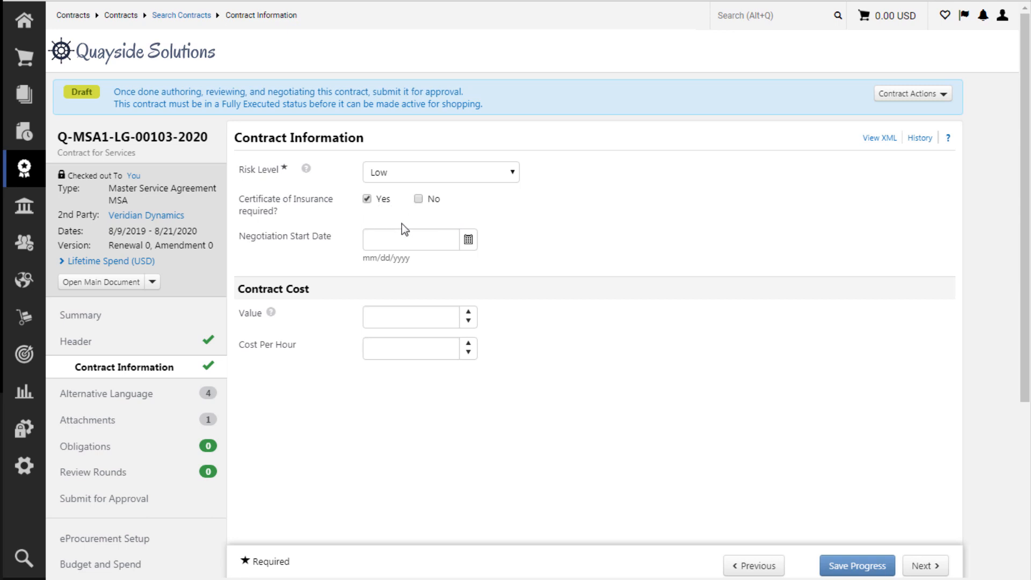
click(469, 240)
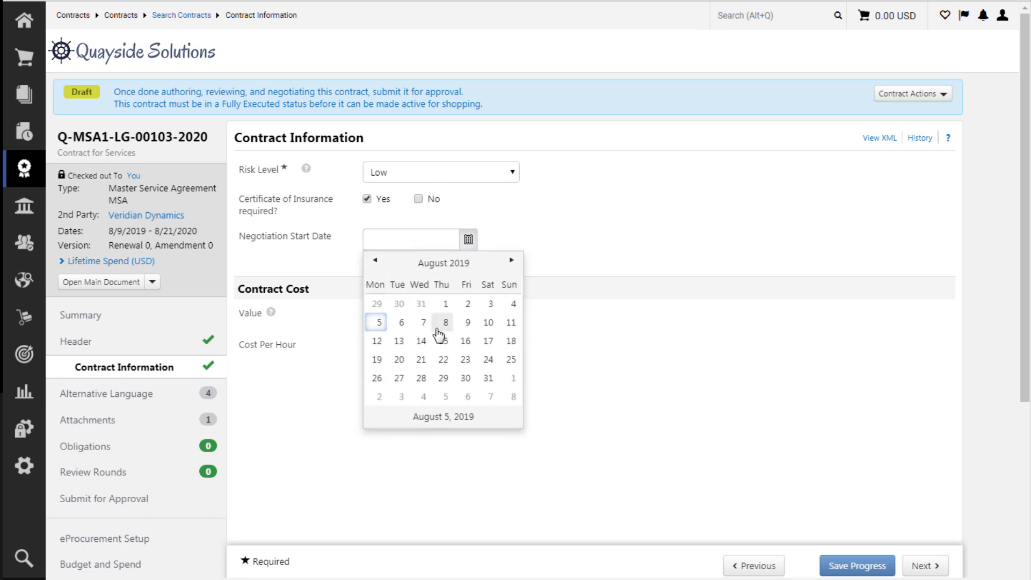
click(465, 341)
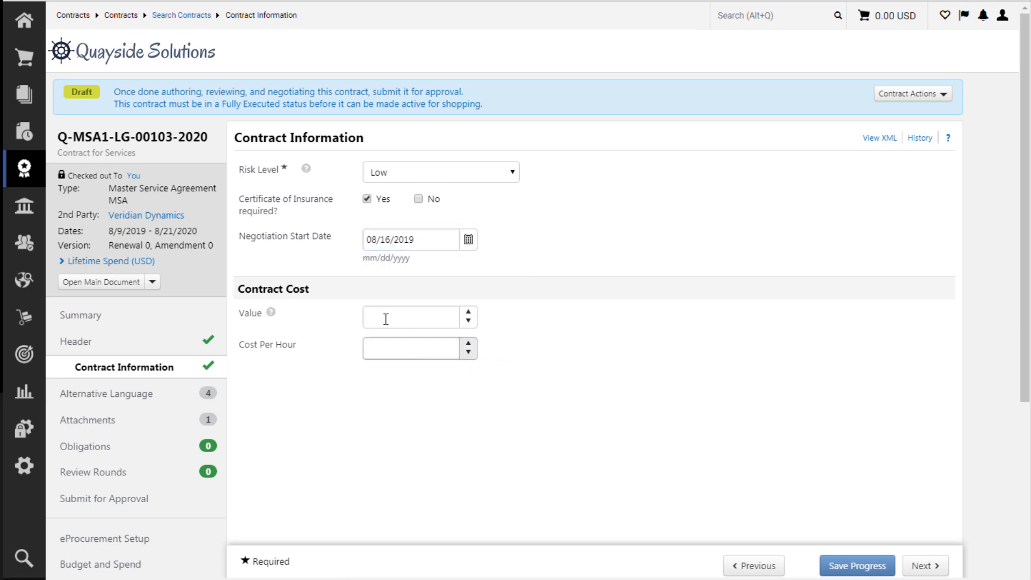
Set the contract value to 20,000.00, leave the cost per hour empty, and continue to the alternative language
click(427, 318)
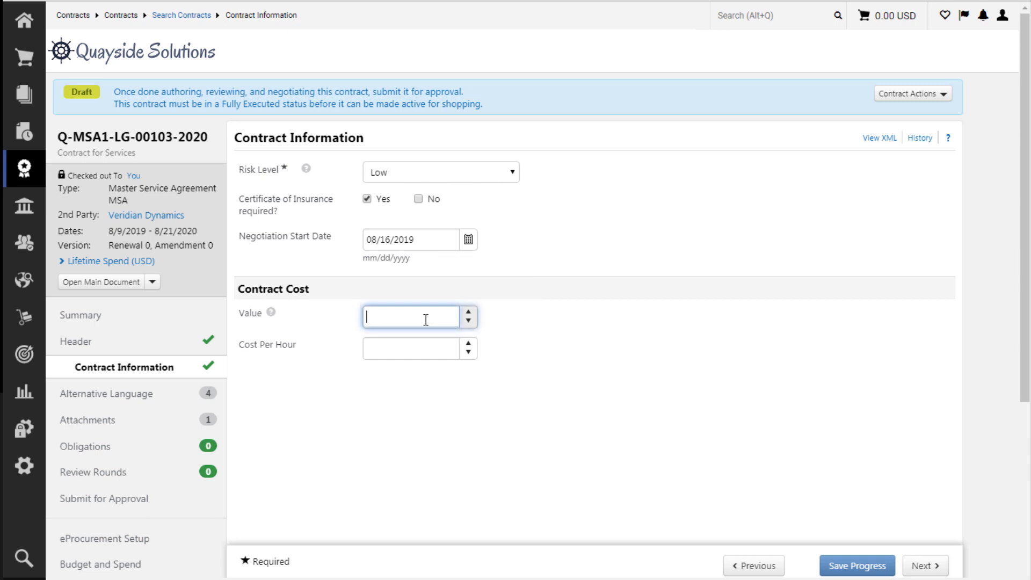
text(20000)
click(440, 348)
click(314, 354)
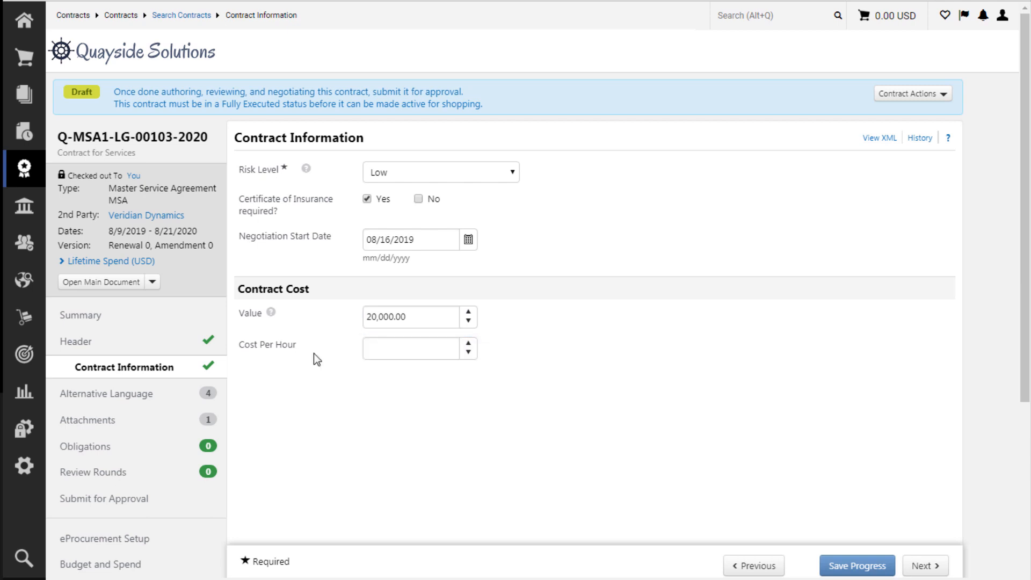
click(924, 561)
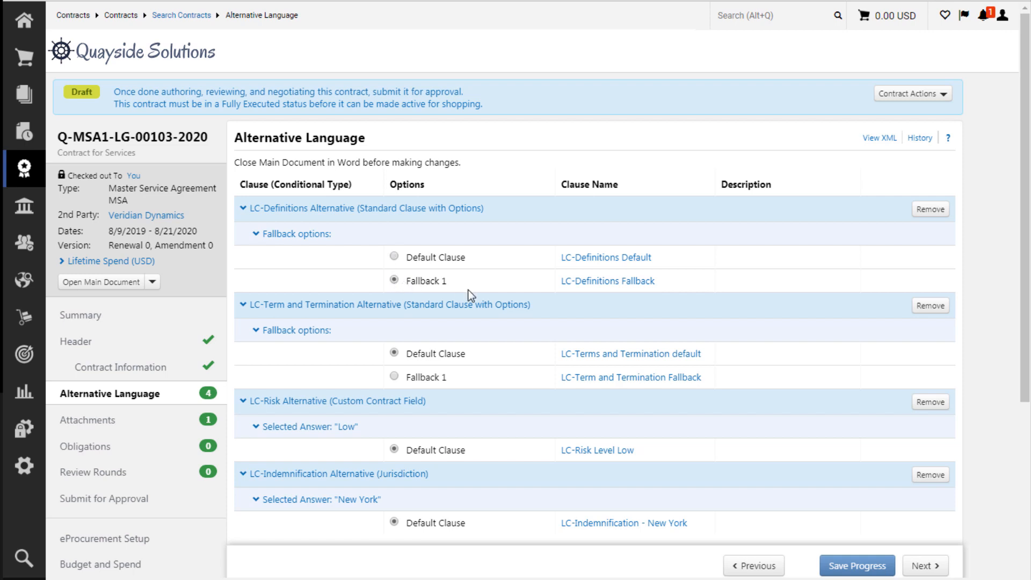
Go back to the contract information, set the risk level to Medium, and return to the alternative language clauses
click(822, 557)
scroll(483, 293, down, 3)
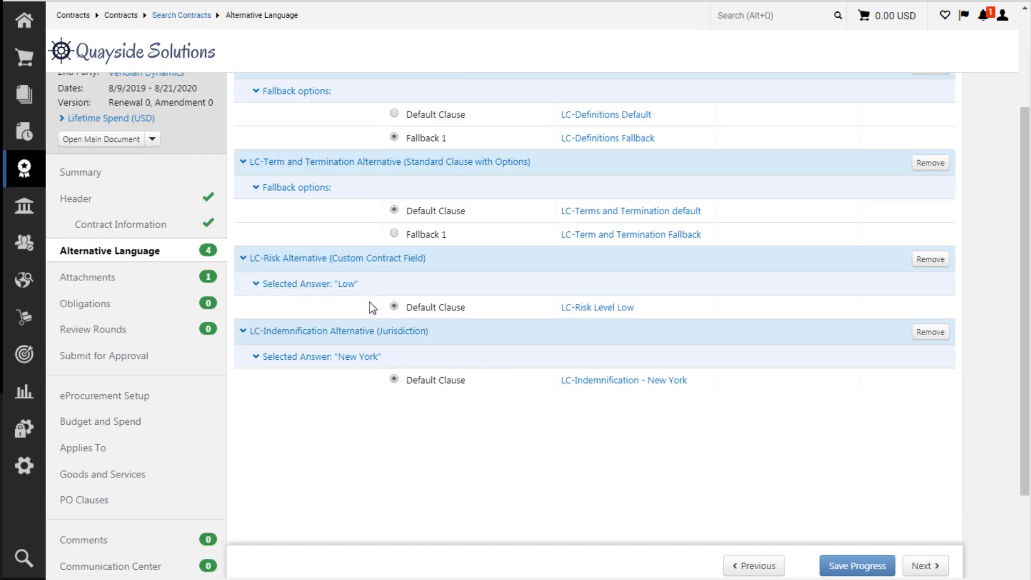
click(582, 316)
scroll(498, 308, up, 2)
click(162, 304)
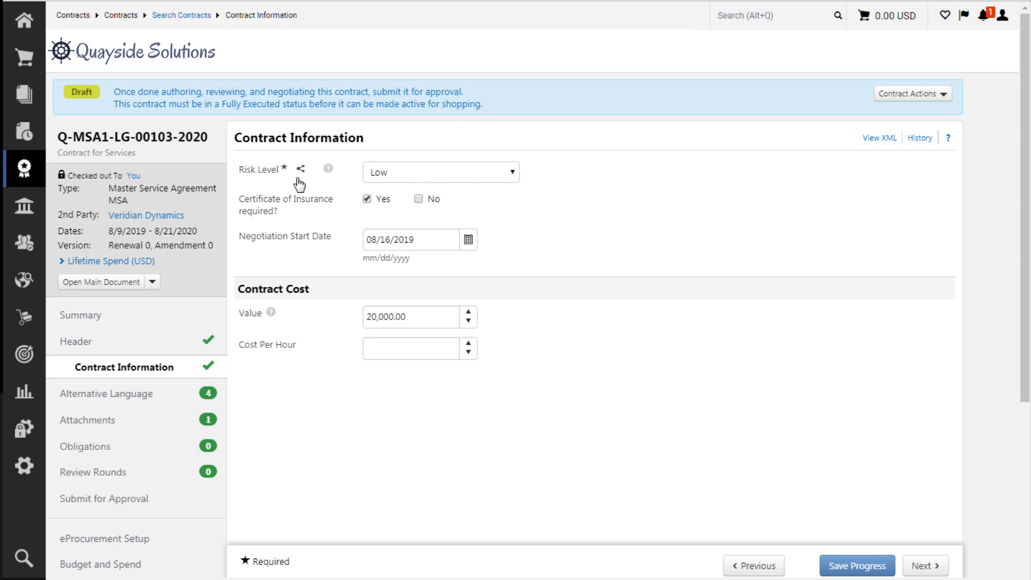
click(512, 173)
click(489, 212)
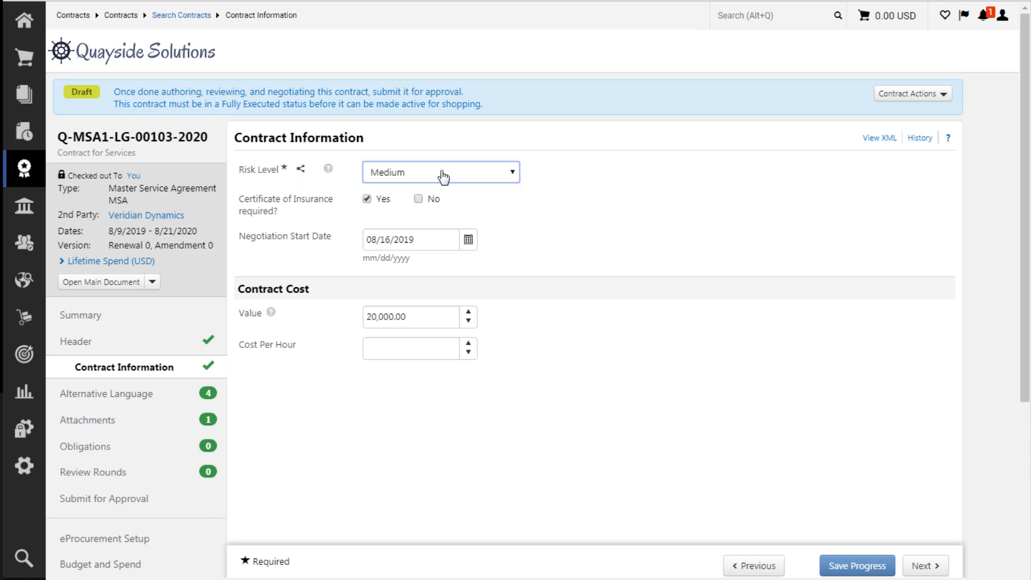
click(935, 566)
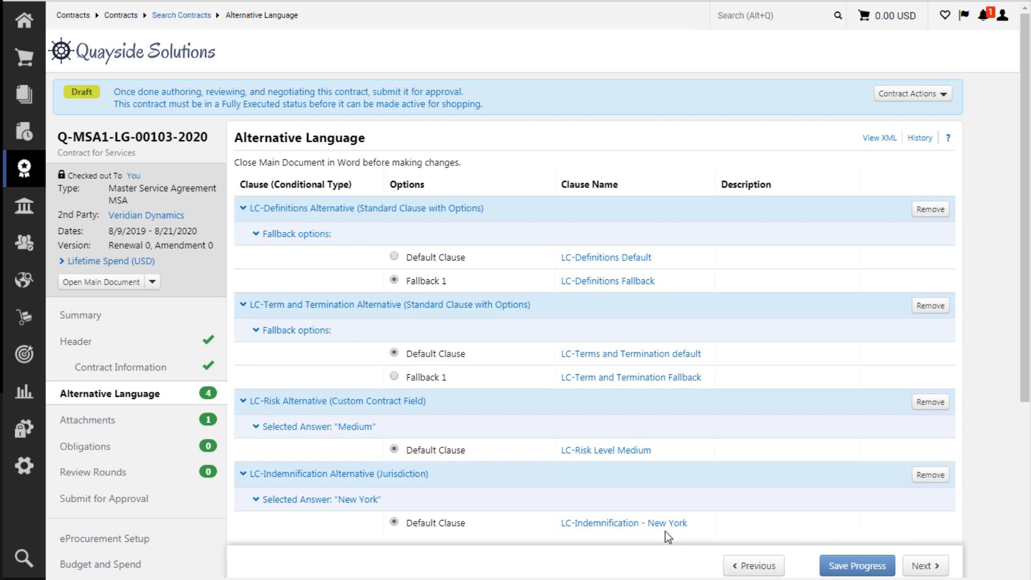
Open the main document's version history from the contract's attachments and compare version 1 with version 3
click(925, 565)
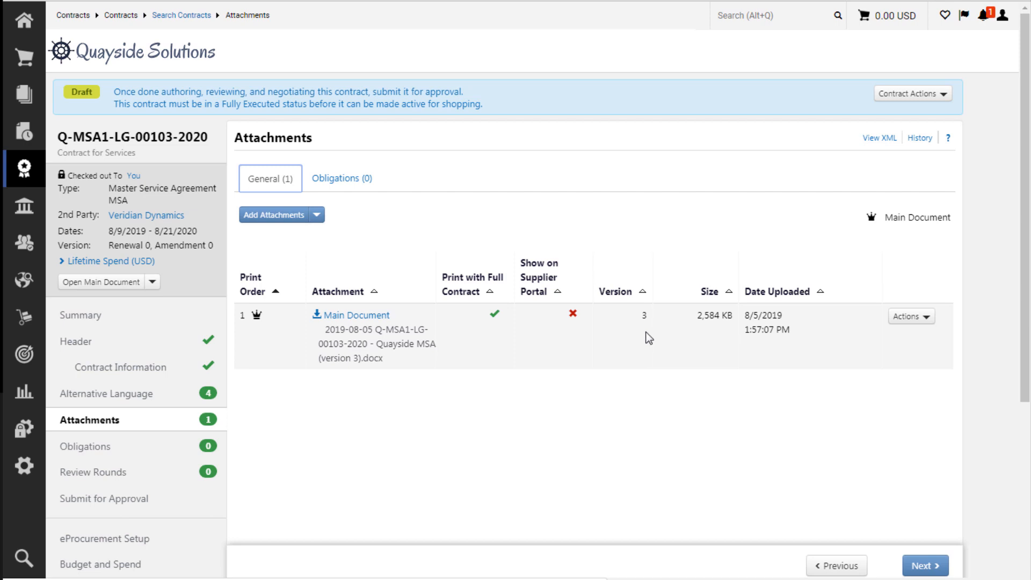
click(926, 328)
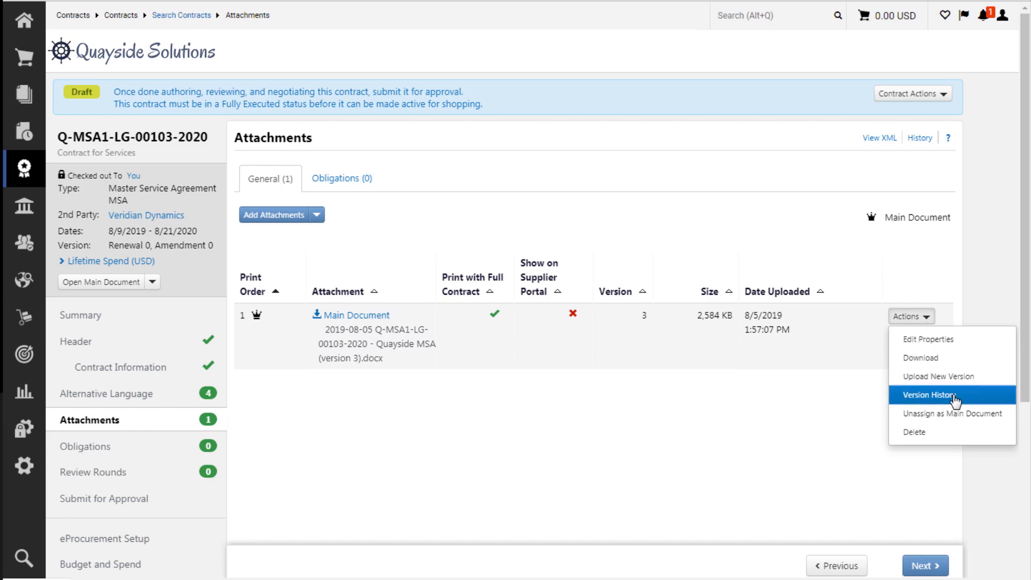
click(907, 394)
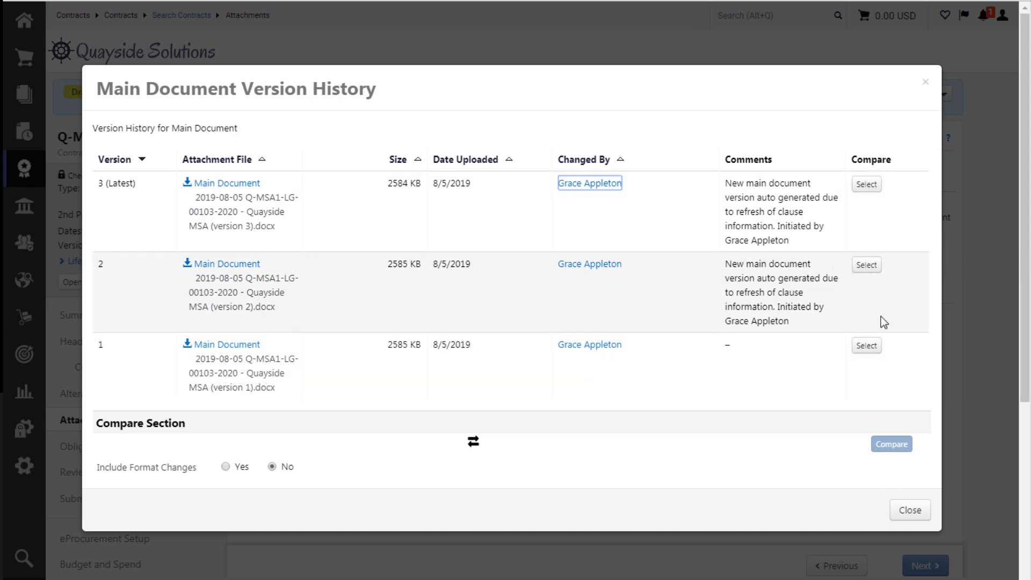
click(881, 349)
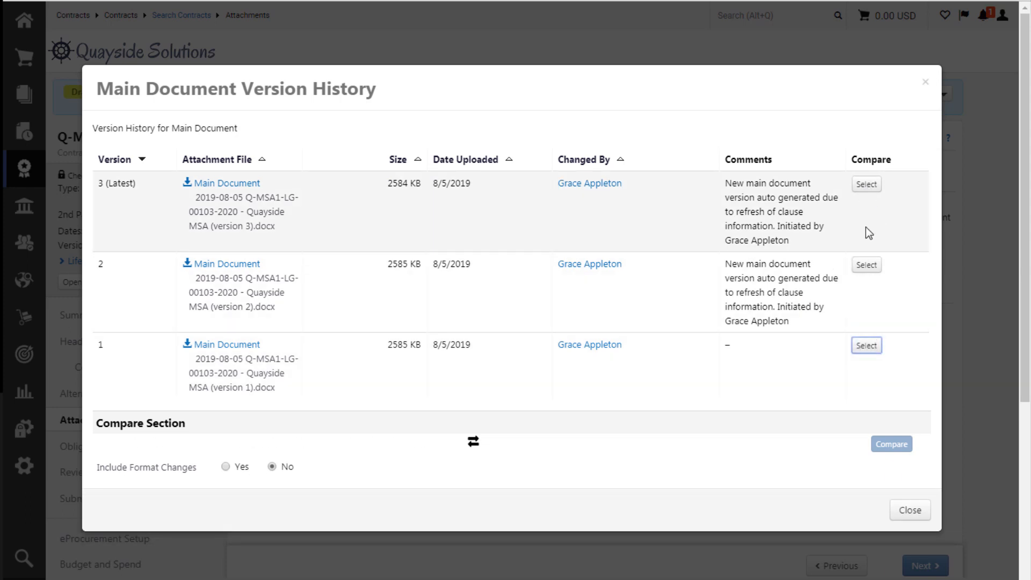
click(869, 348)
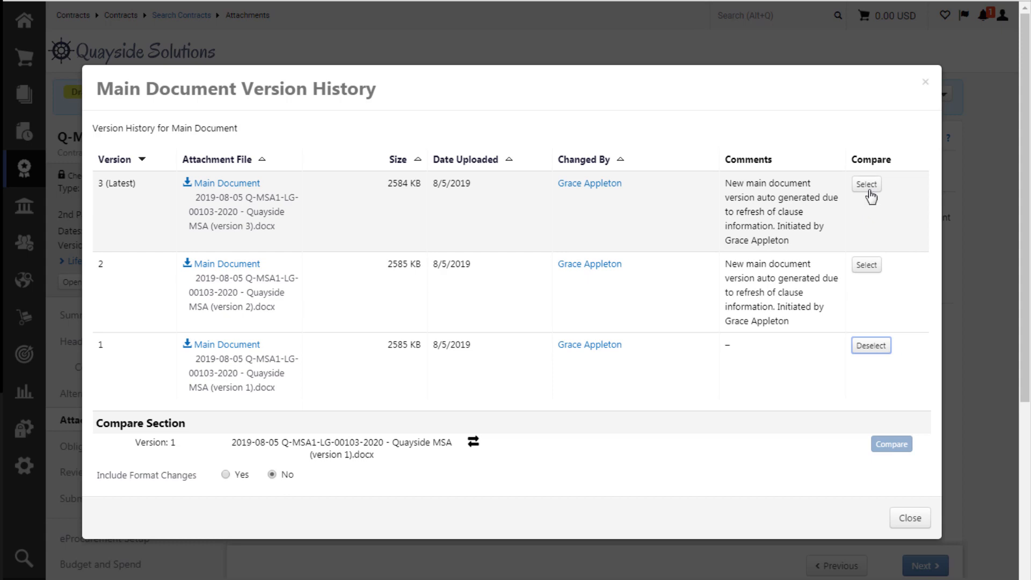
click(867, 188)
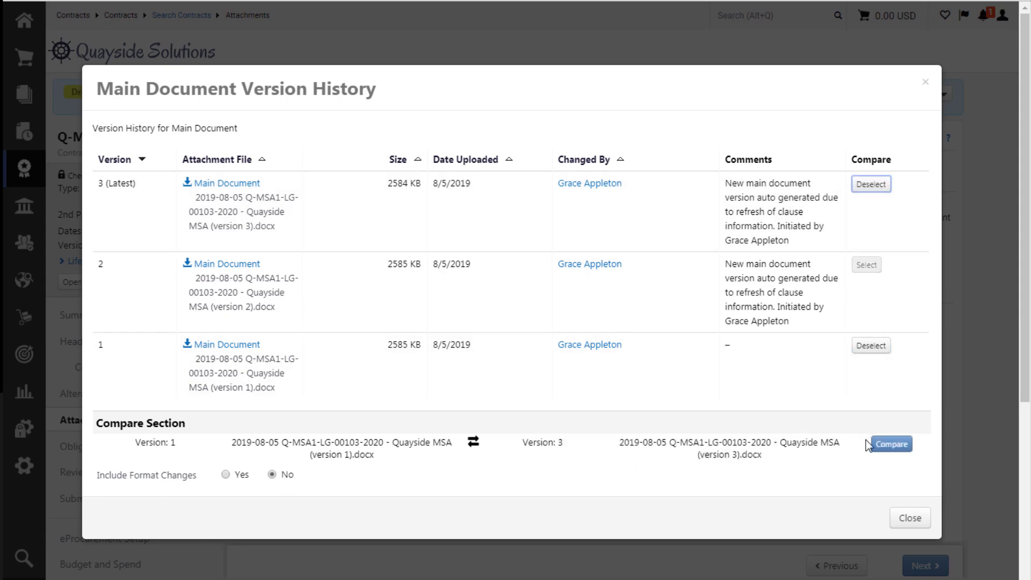
click(874, 444)
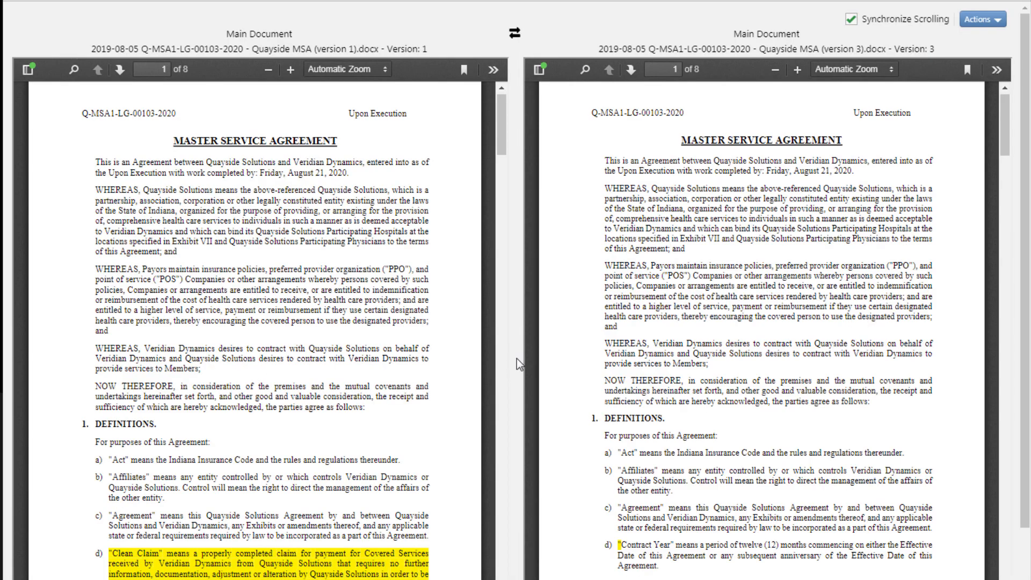
Examine the highlighted differences between the two document versions, and close the comparison and version history
scroll(516, 359, down, 1)
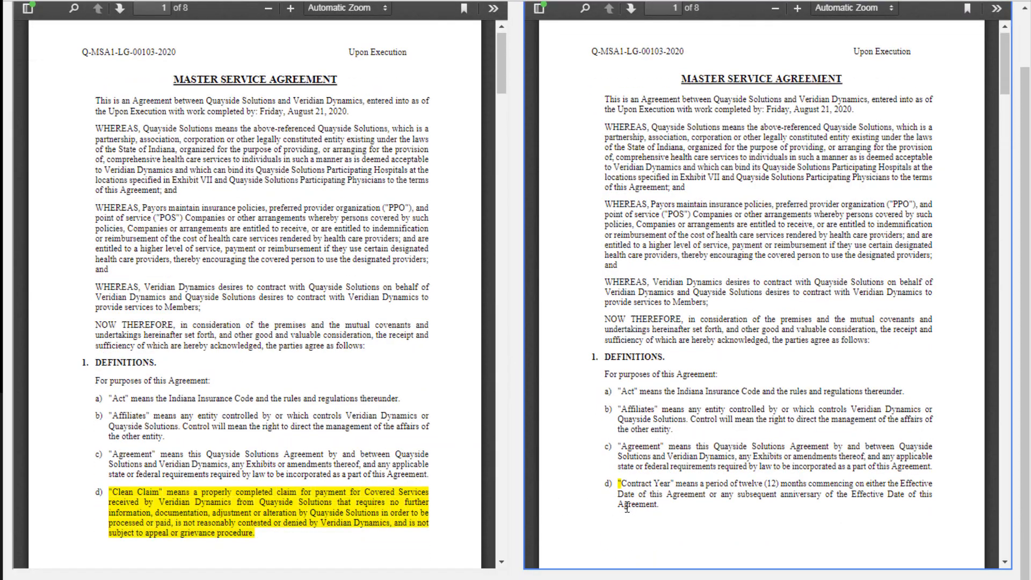
scroll(507, 427, down, 3)
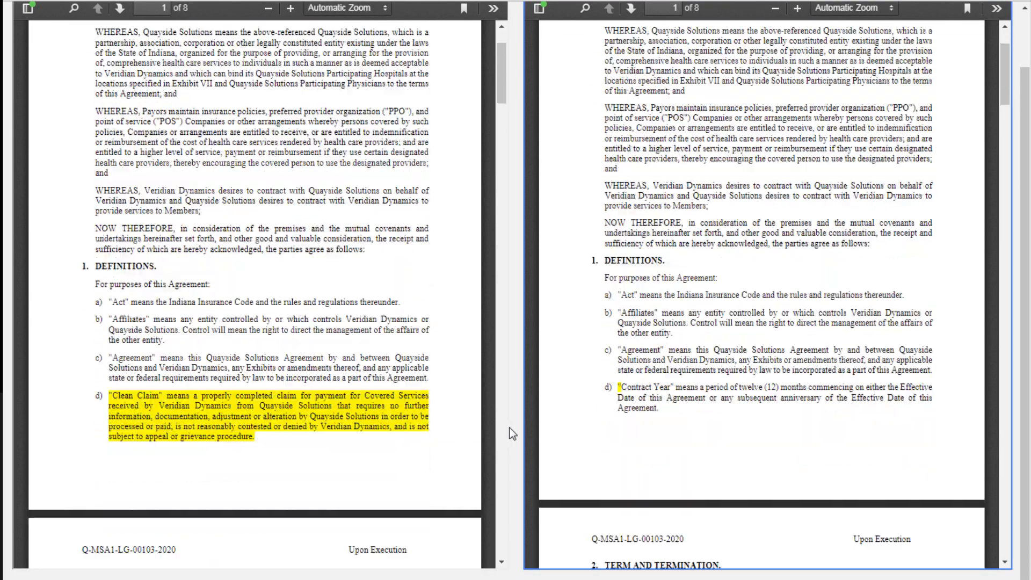
scroll(513, 434, down, 20)
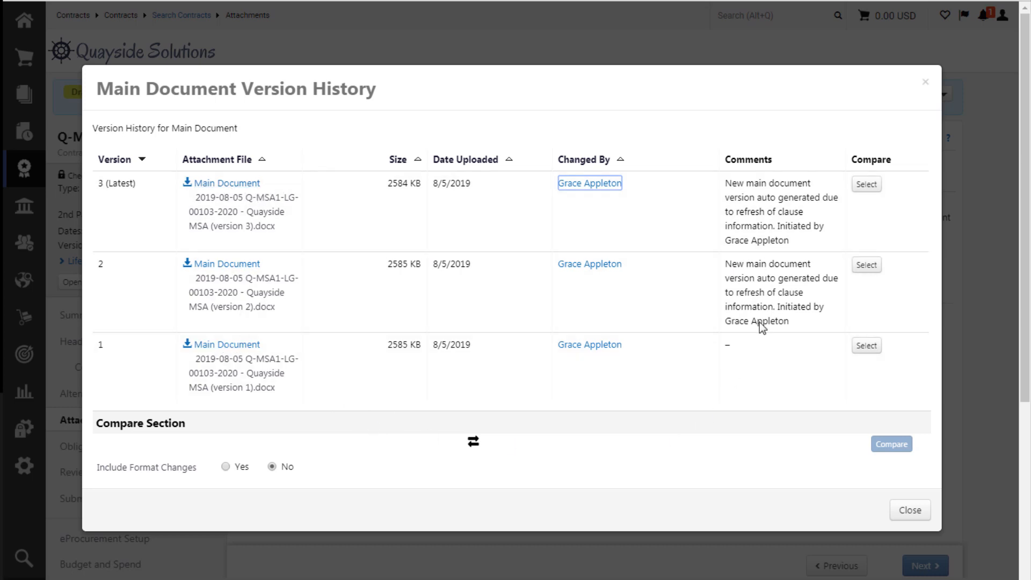
click(908, 512)
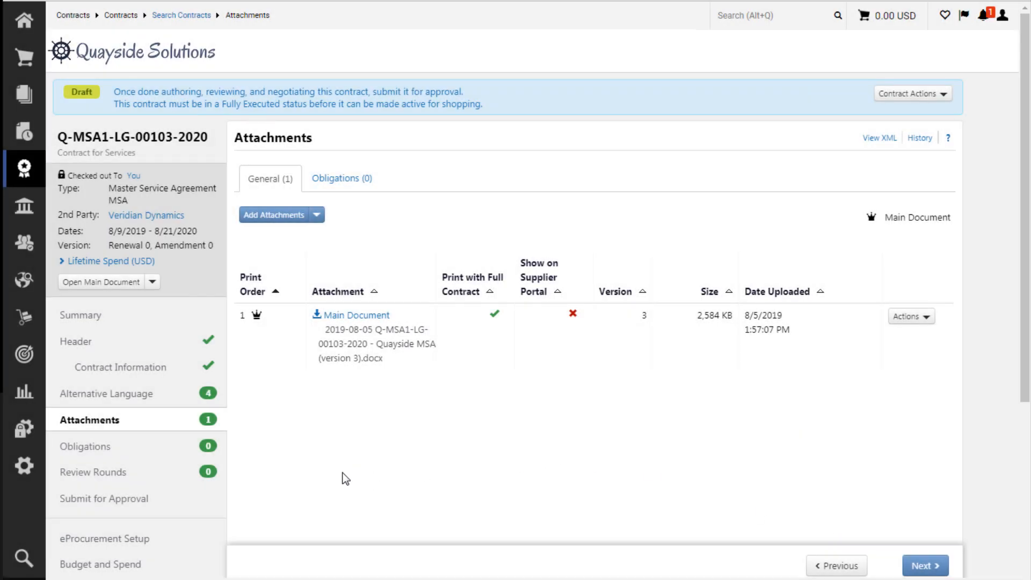
Add the desktop files Attachment A and Certificate of Insurance as new contract attachments
click(293, 220)
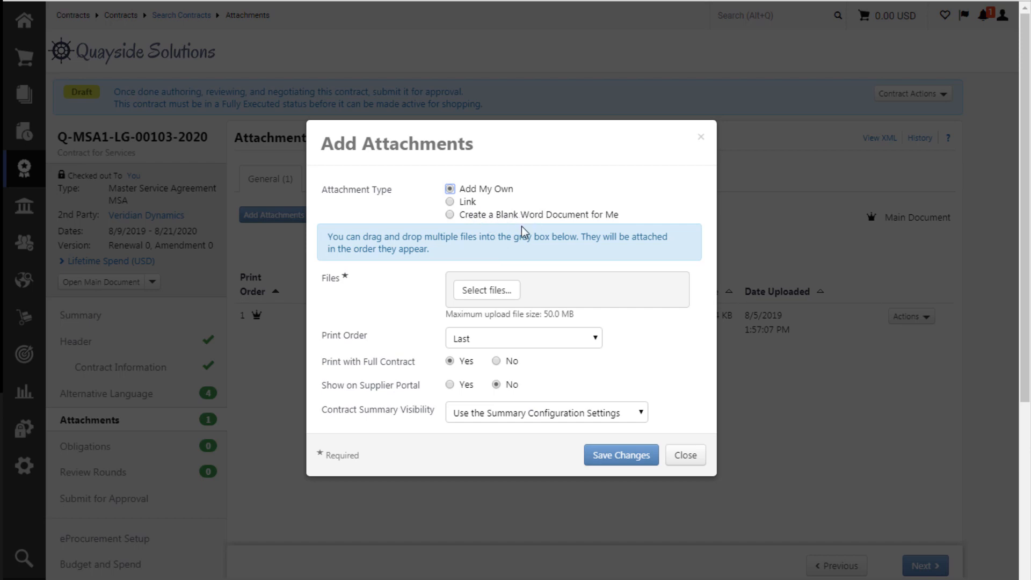
click(511, 303)
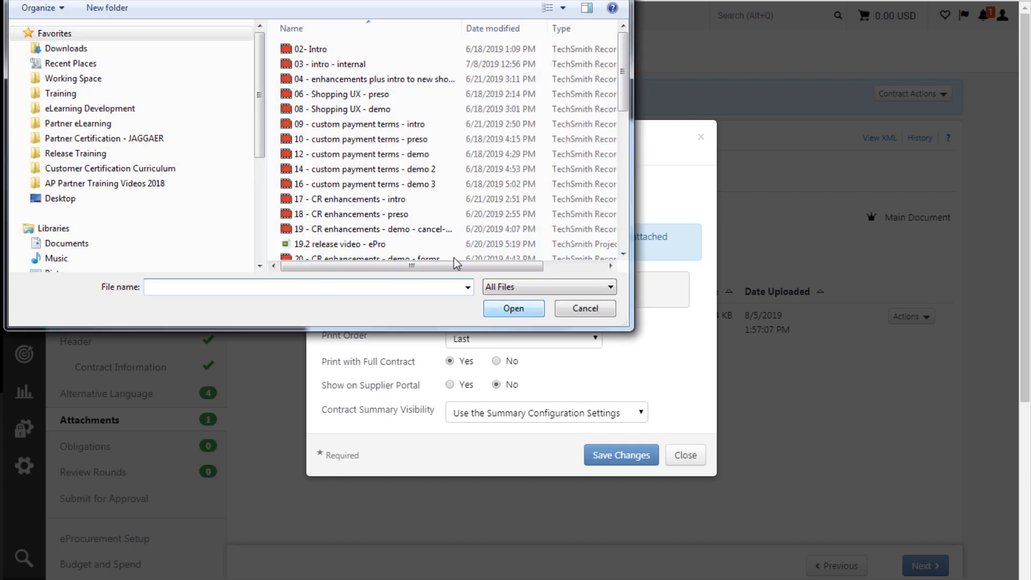
click(60, 198)
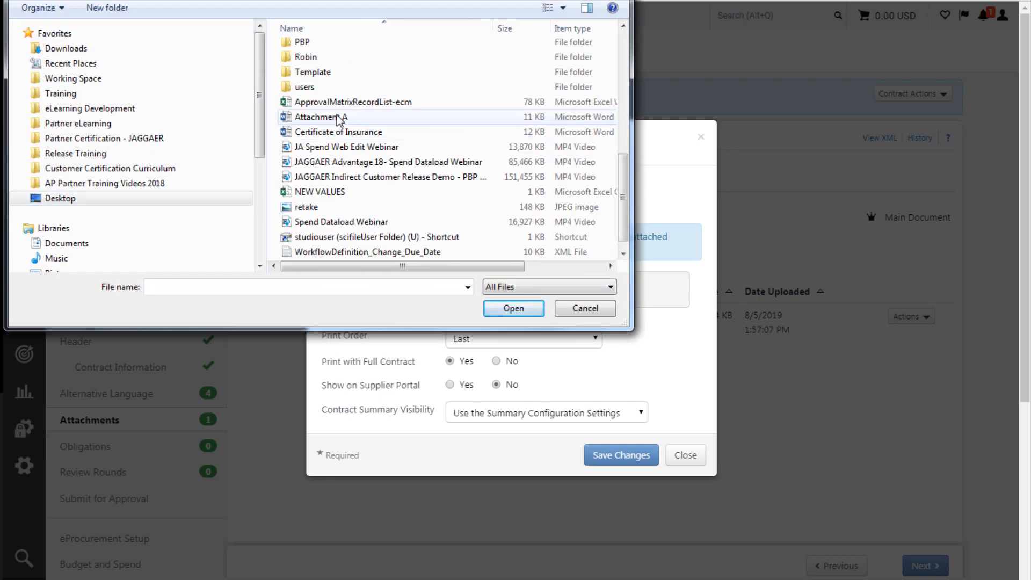
click(337, 117)
ctrl+click(339, 132)
click(513, 308)
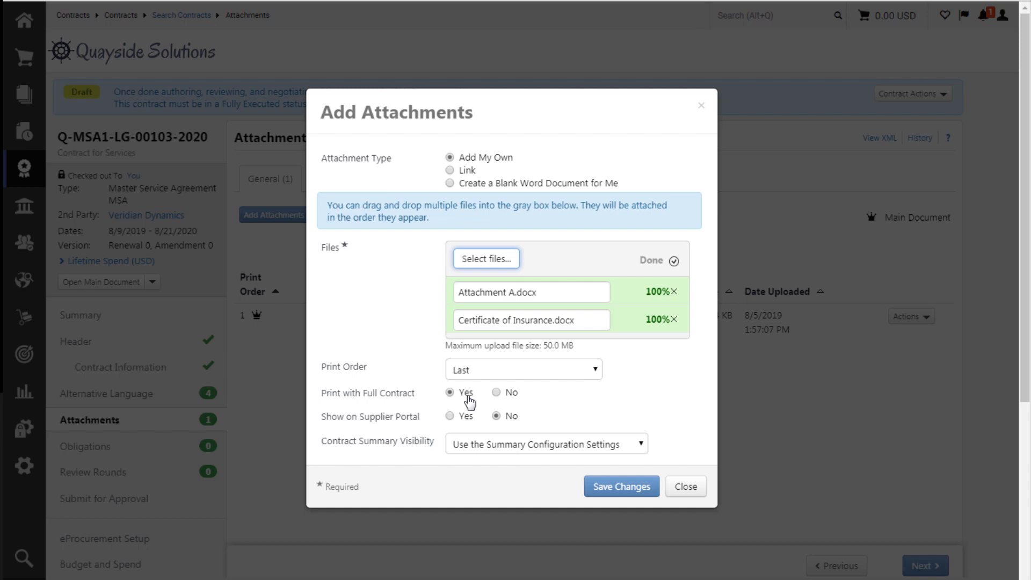
Keep the new attachments' print order as Last, show them on the supplier portal, and save them
click(520, 376)
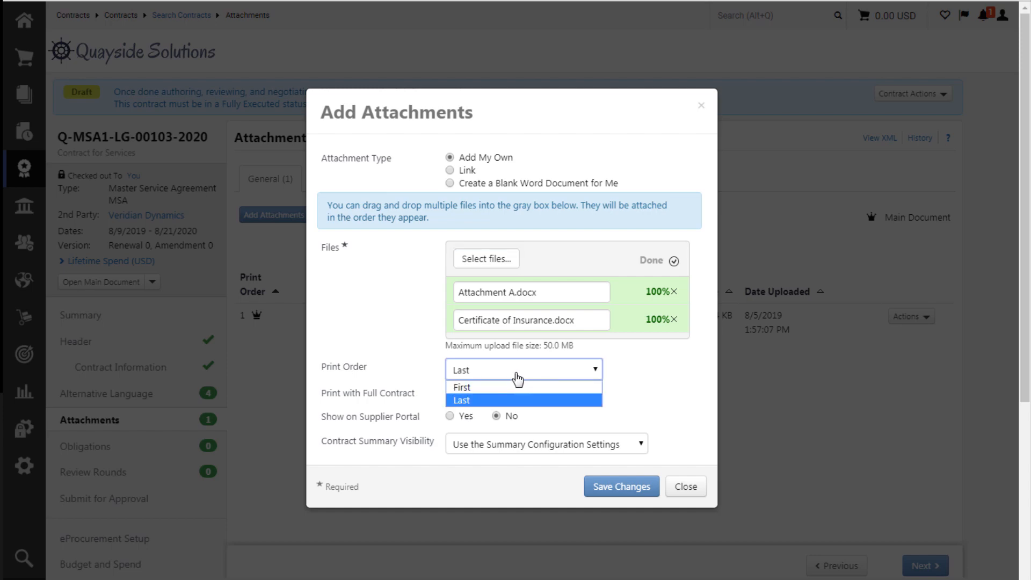
click(564, 400)
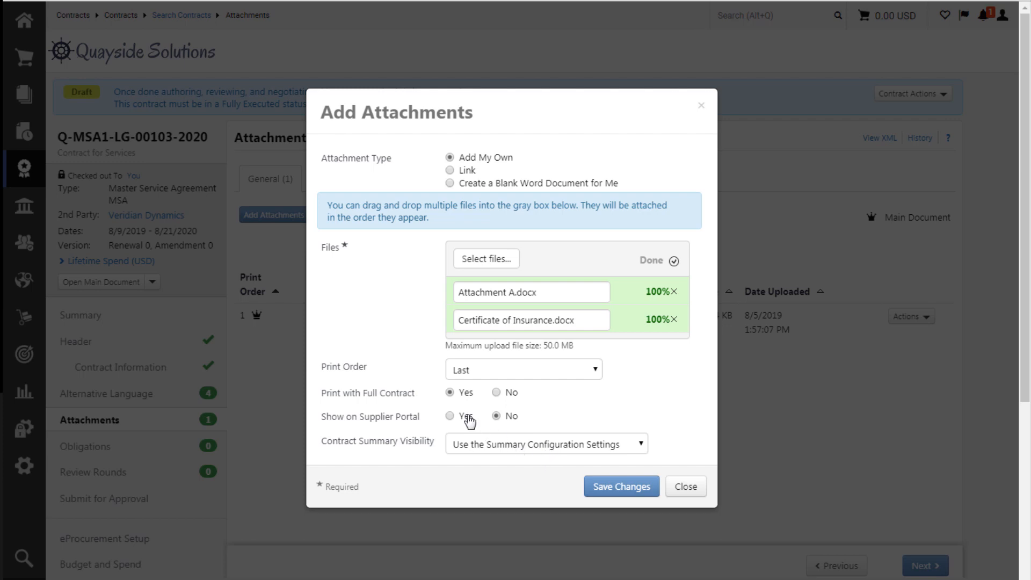
click(468, 421)
click(638, 489)
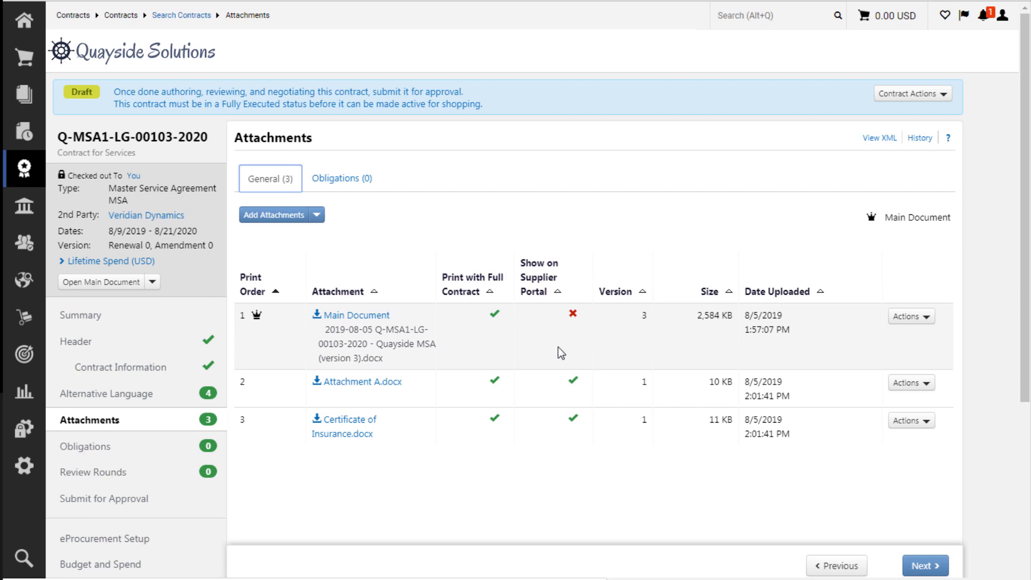
Edit the properties of Attachment A.docx so it neither prints with the full contract nor shows on the supplier portal, and save
click(927, 388)
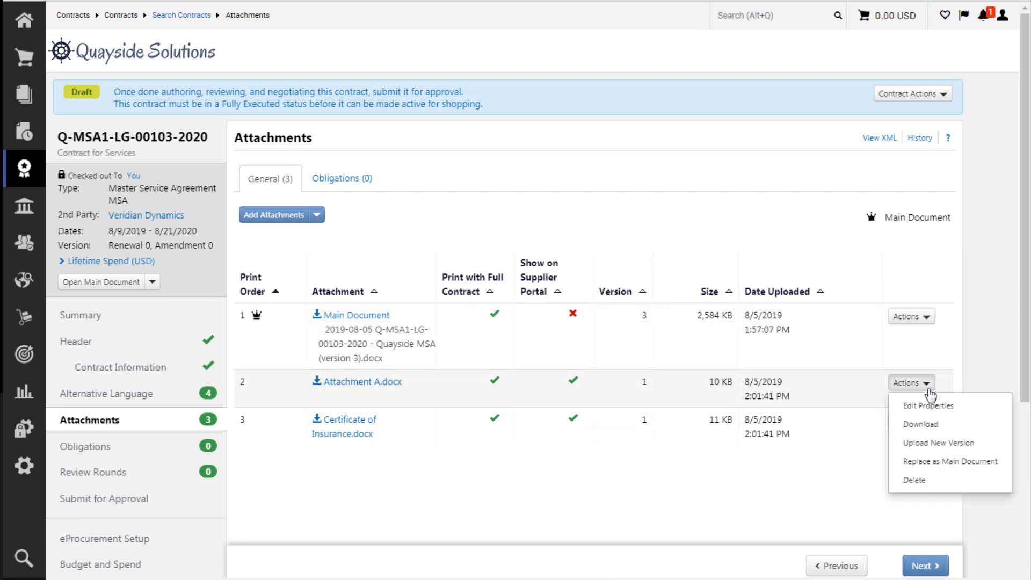
click(929, 407)
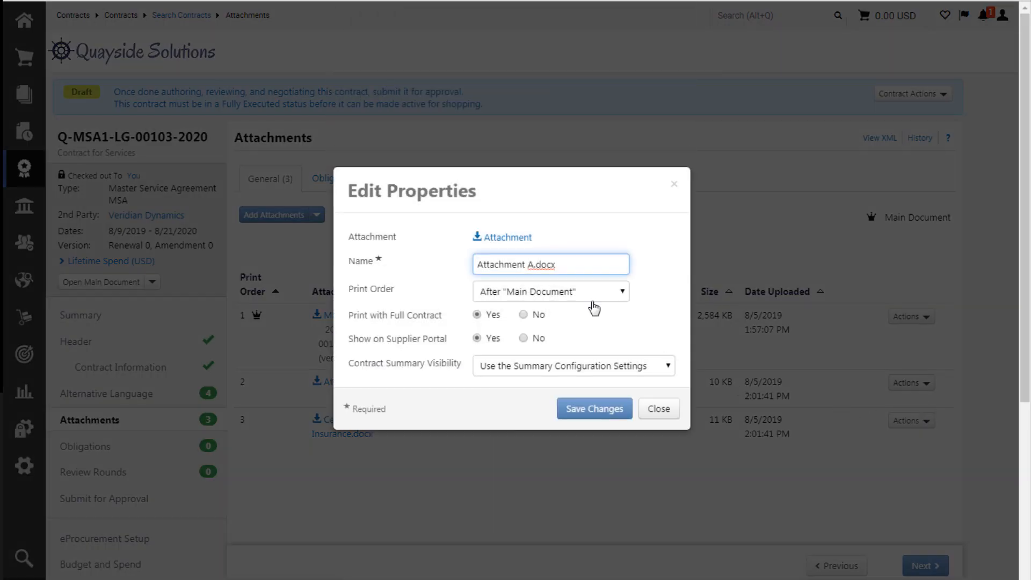
double_click(538, 314)
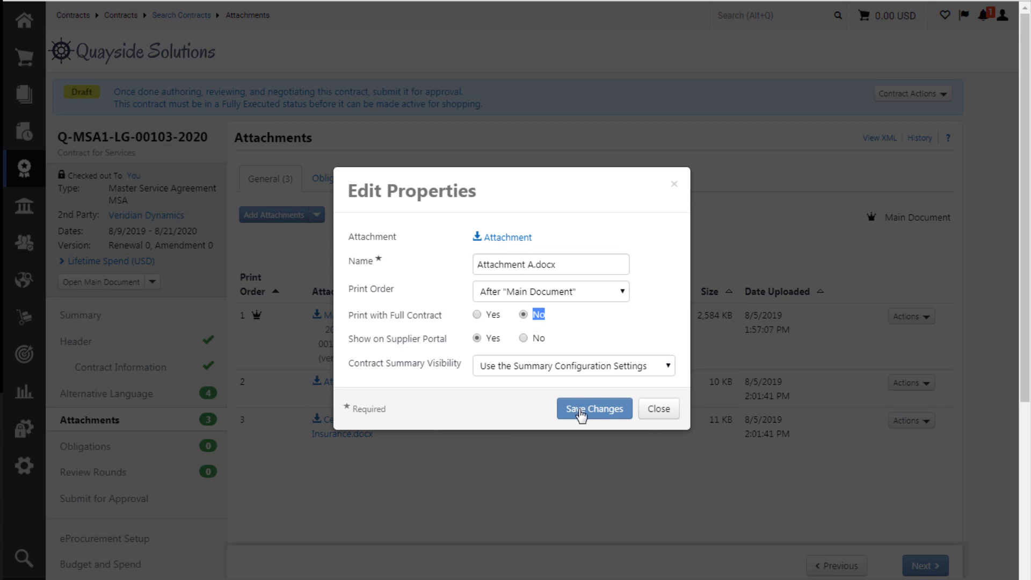
click(524, 335)
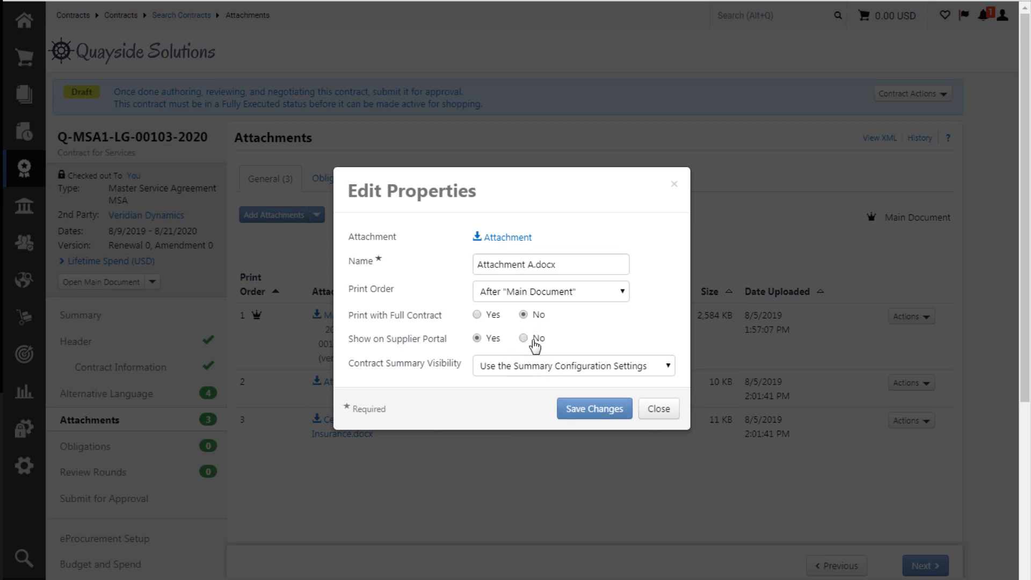
click(584, 400)
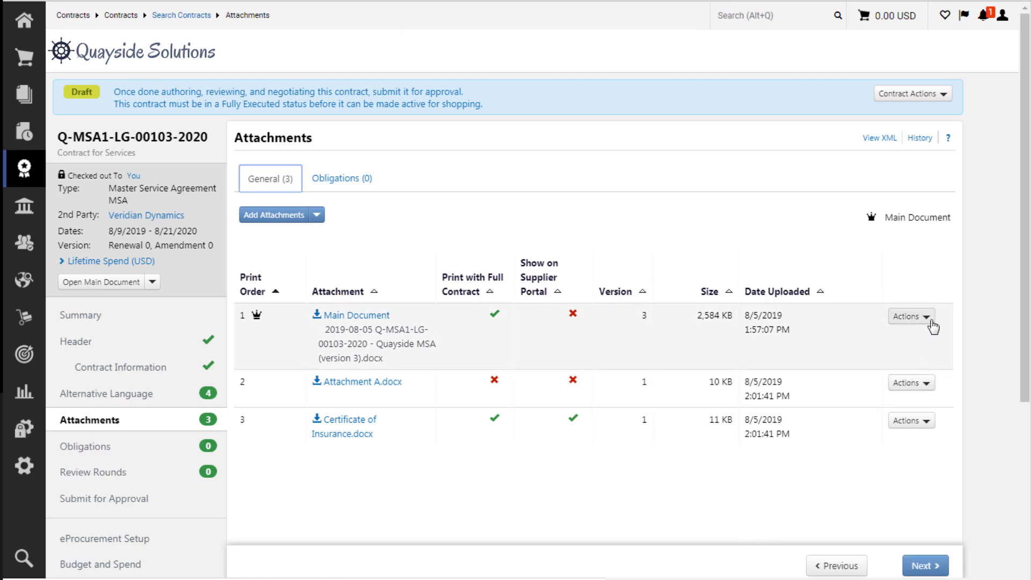
click(925, 317)
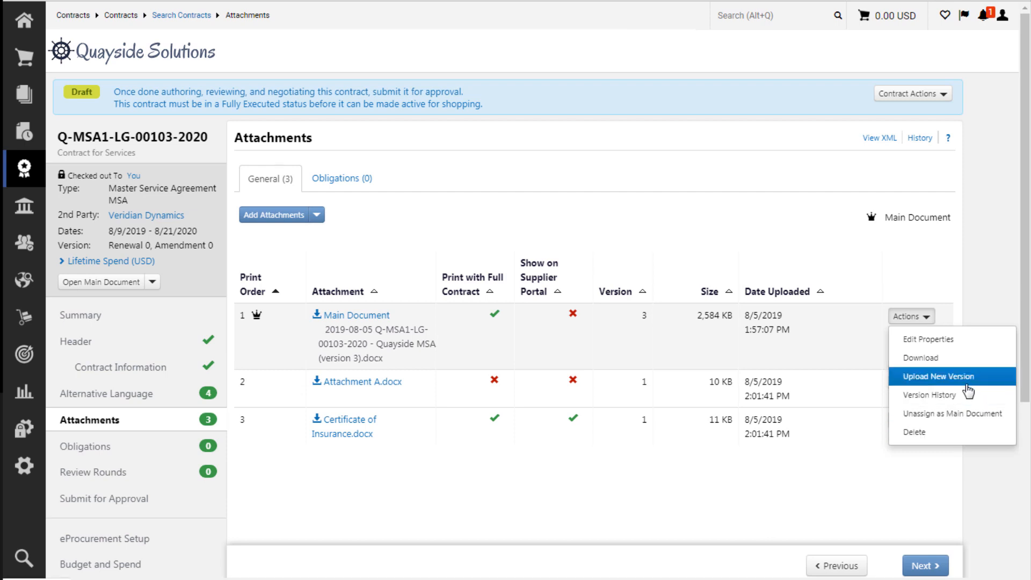
click(885, 445)
click(911, 383)
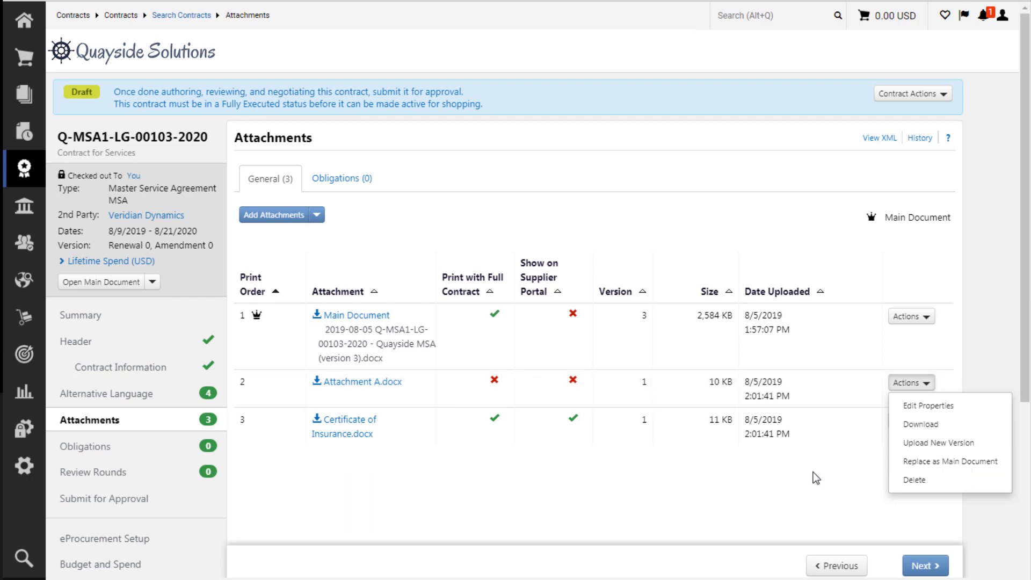
click(686, 467)
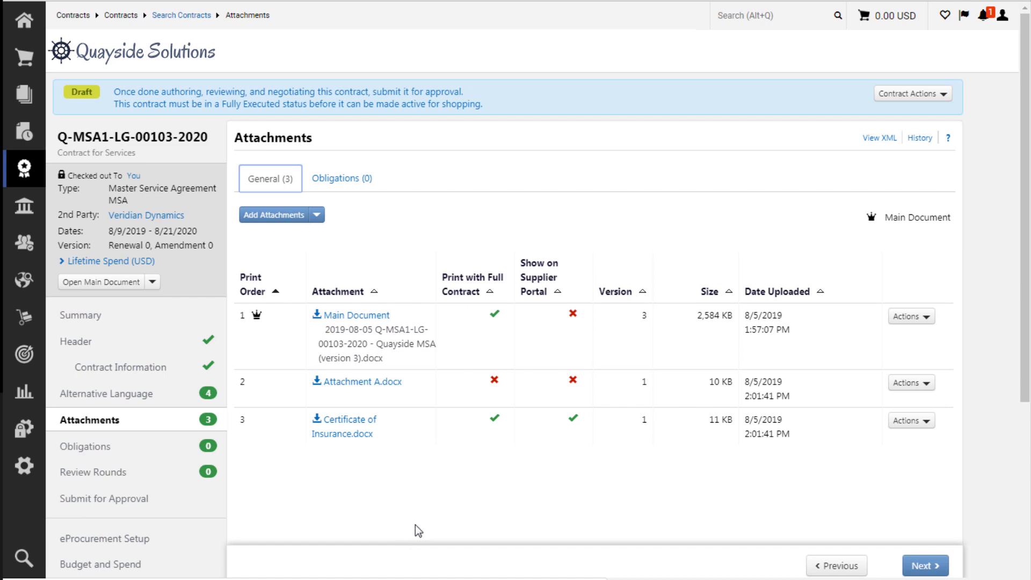
Continue to the contract's obligations and start adding the Certificate of Insurance obligation from the library
click(937, 565)
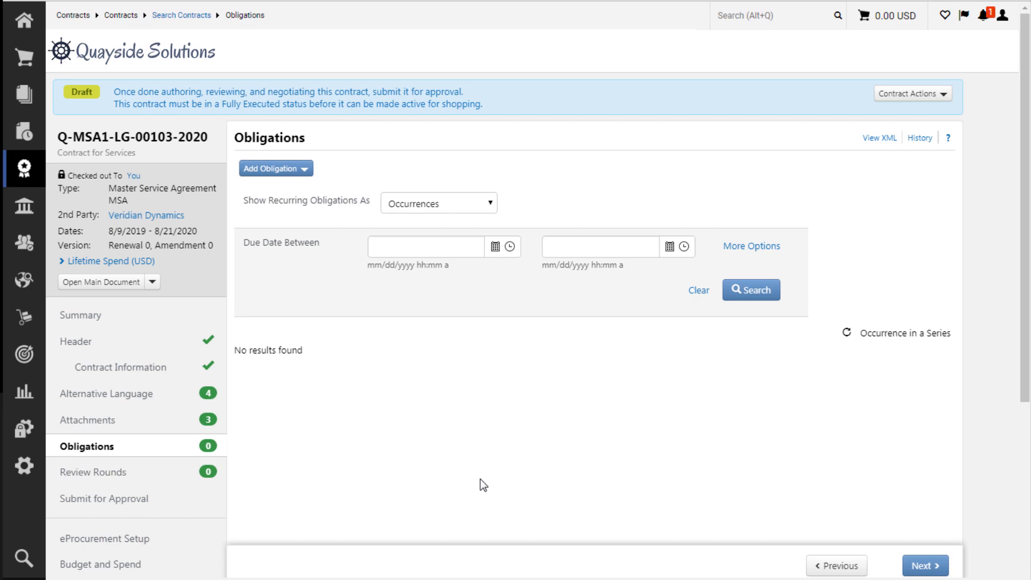
click(284, 168)
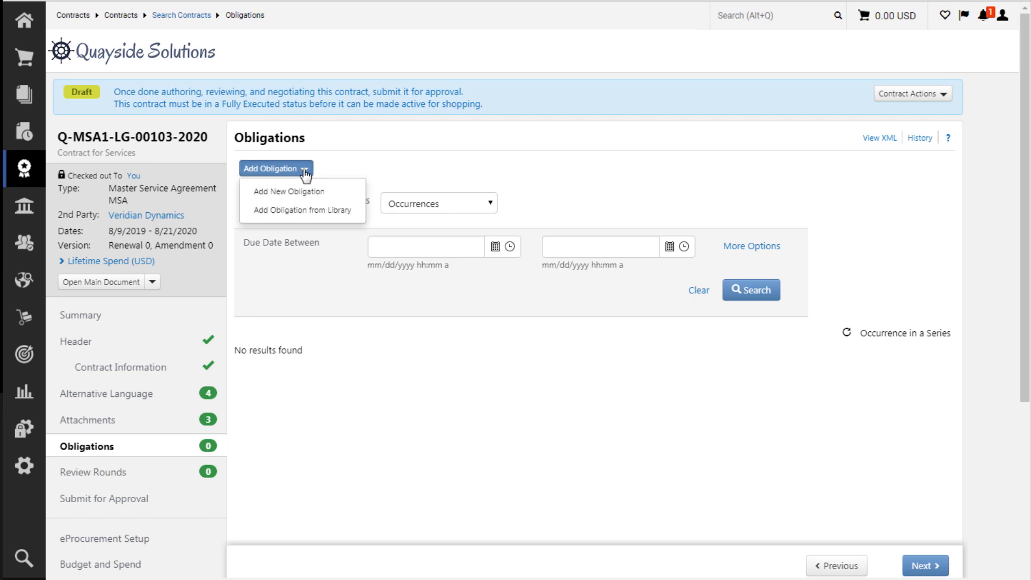
click(359, 213)
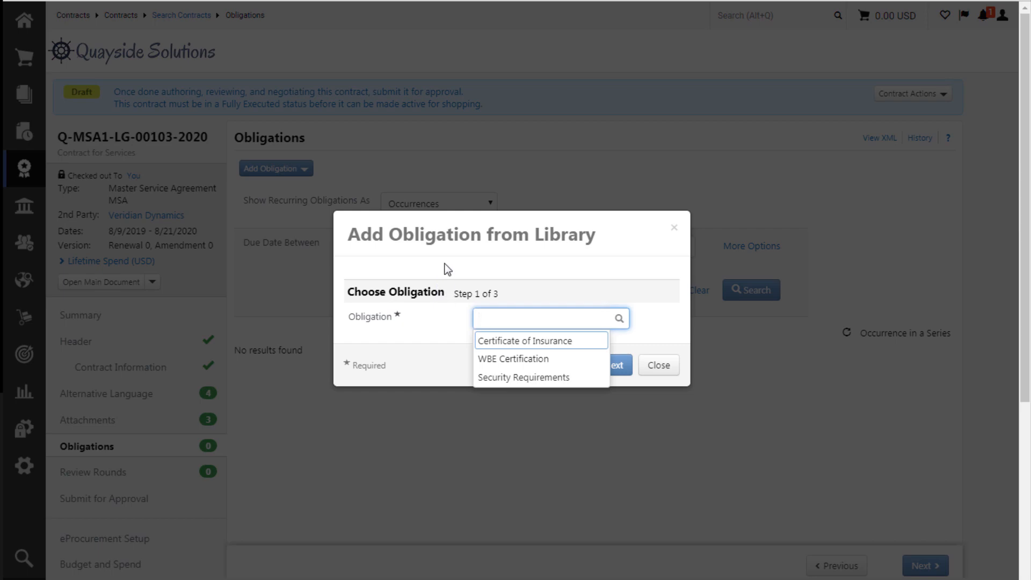
text(cert)
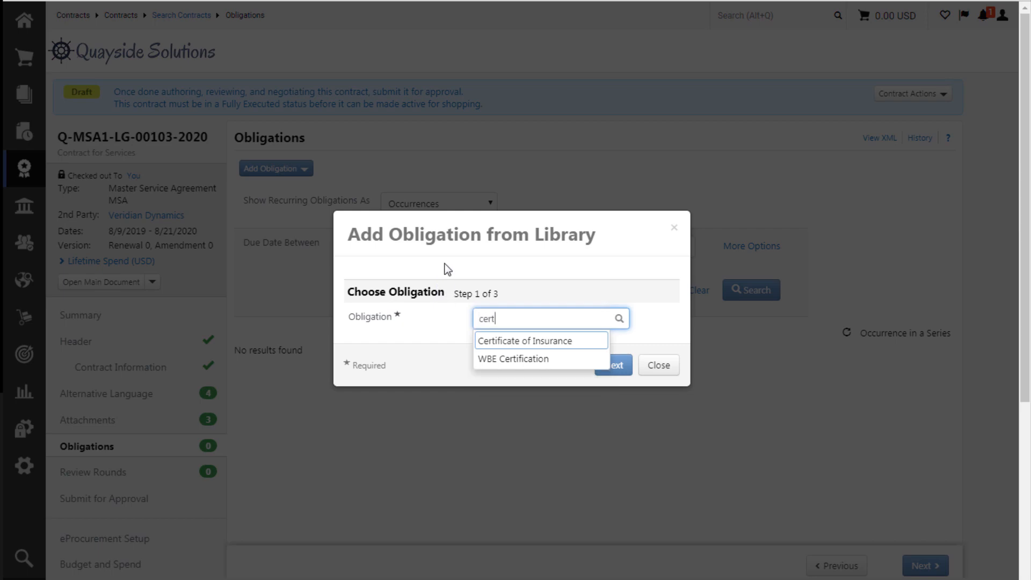
click(529, 340)
click(627, 365)
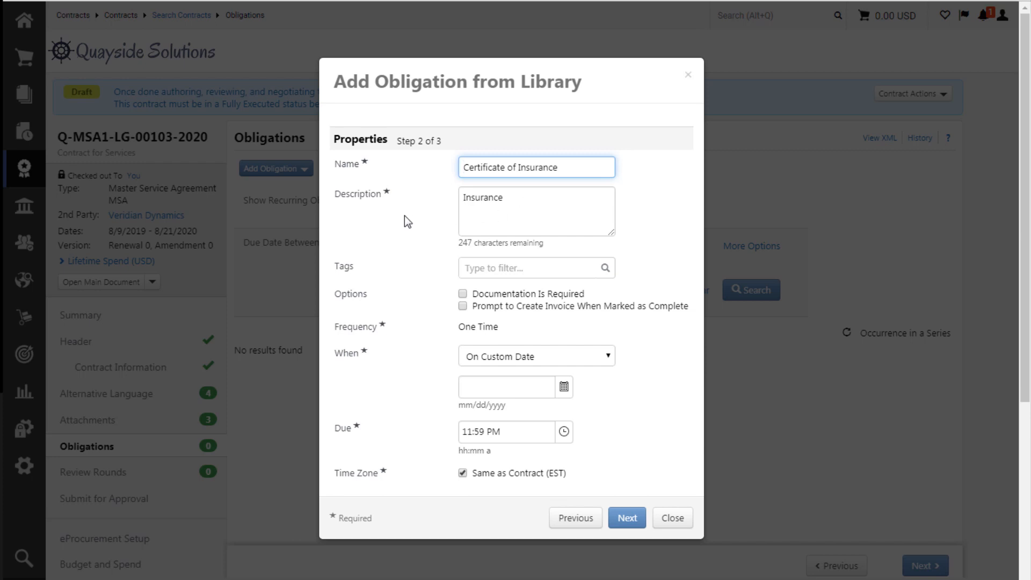
Require documentation for the obligation, set it due On Contract Start Date, and continue to its owners and stakeholders
click(494, 301)
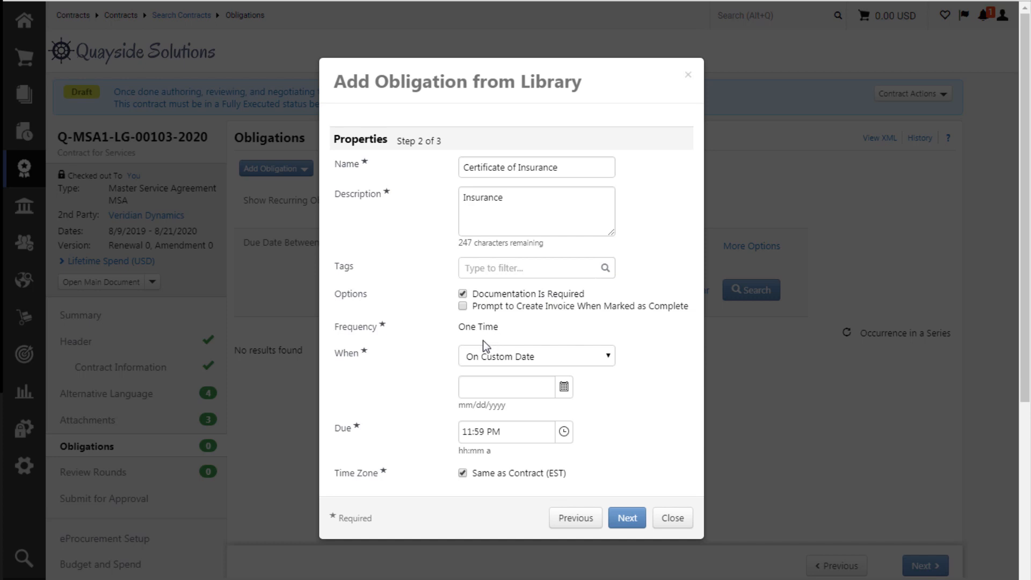
click(602, 358)
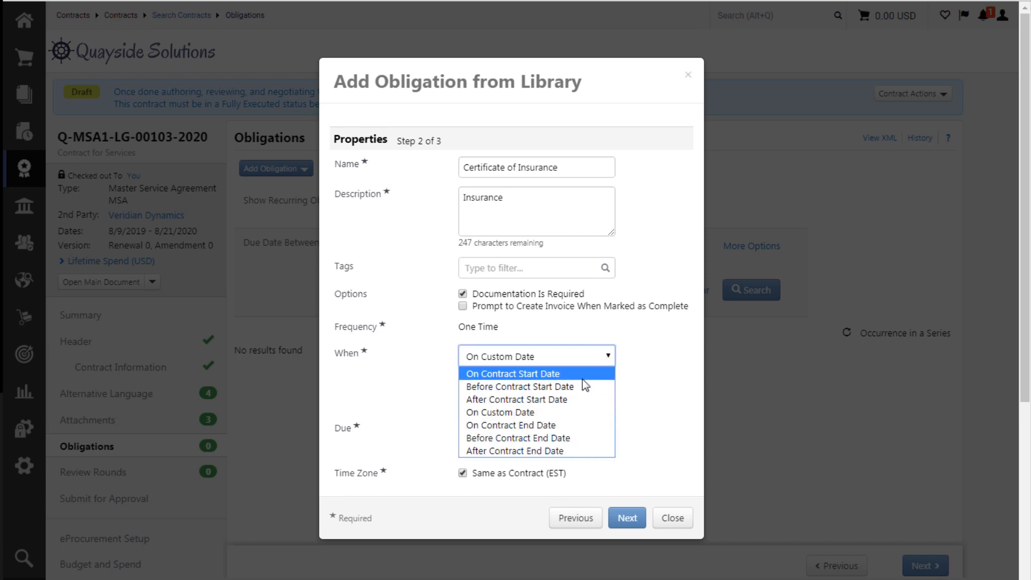
click(583, 376)
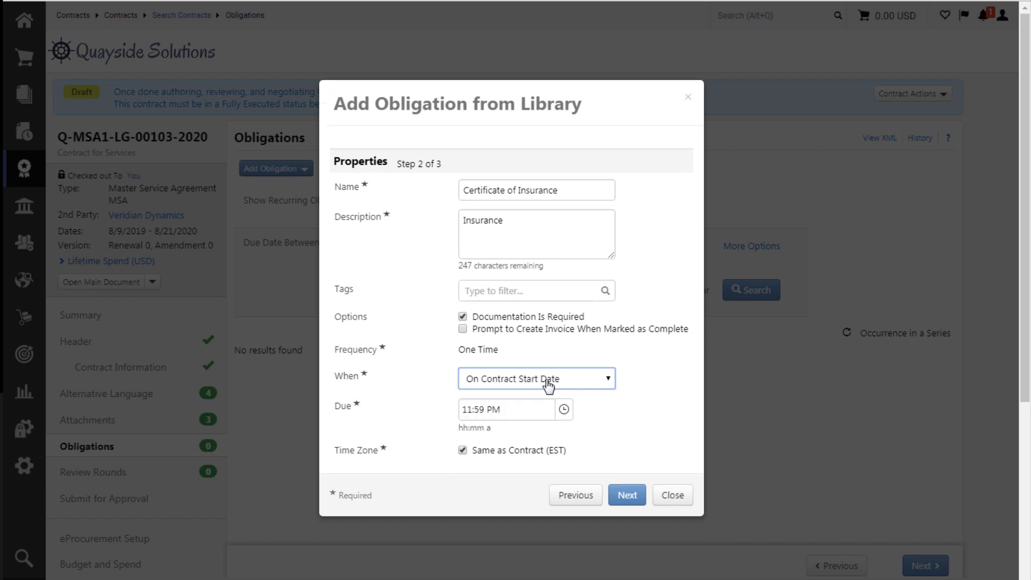
click(613, 379)
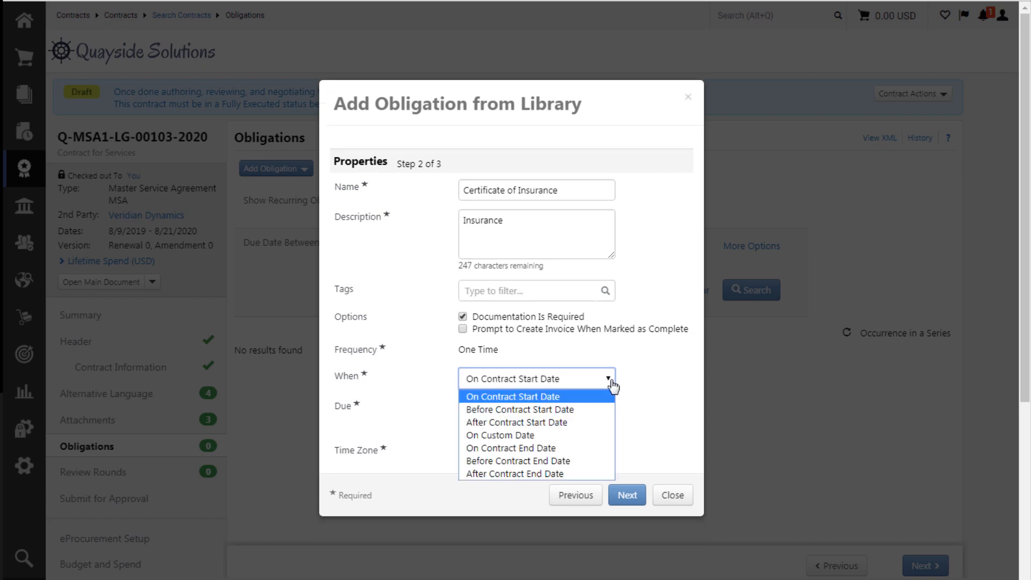
click(601, 459)
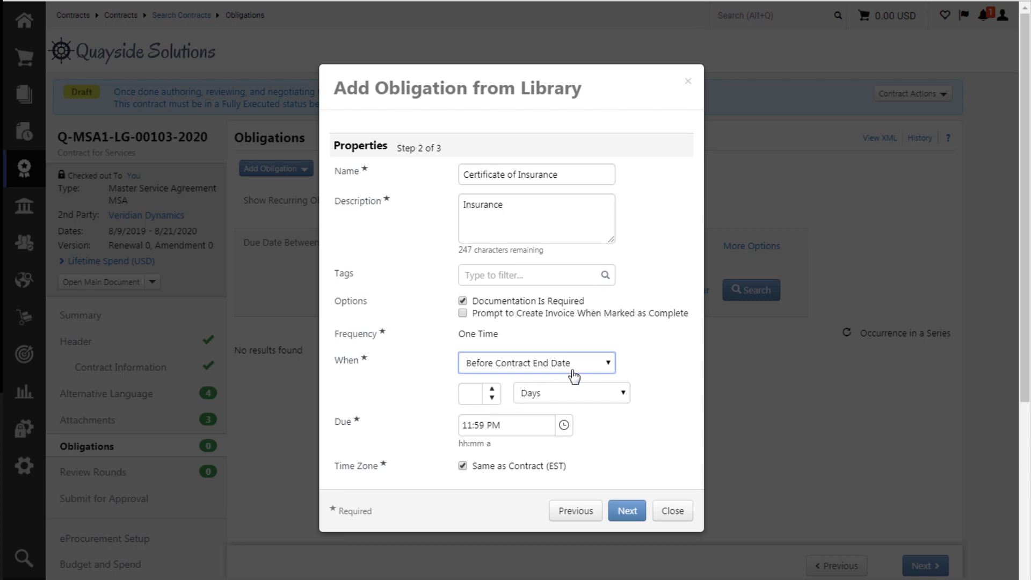
click(603, 375)
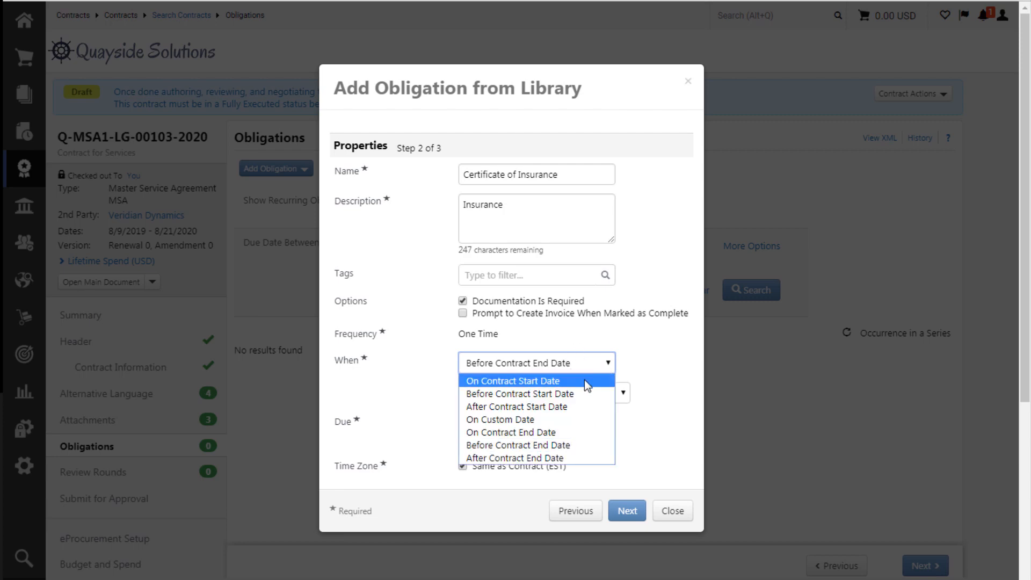
click(584, 379)
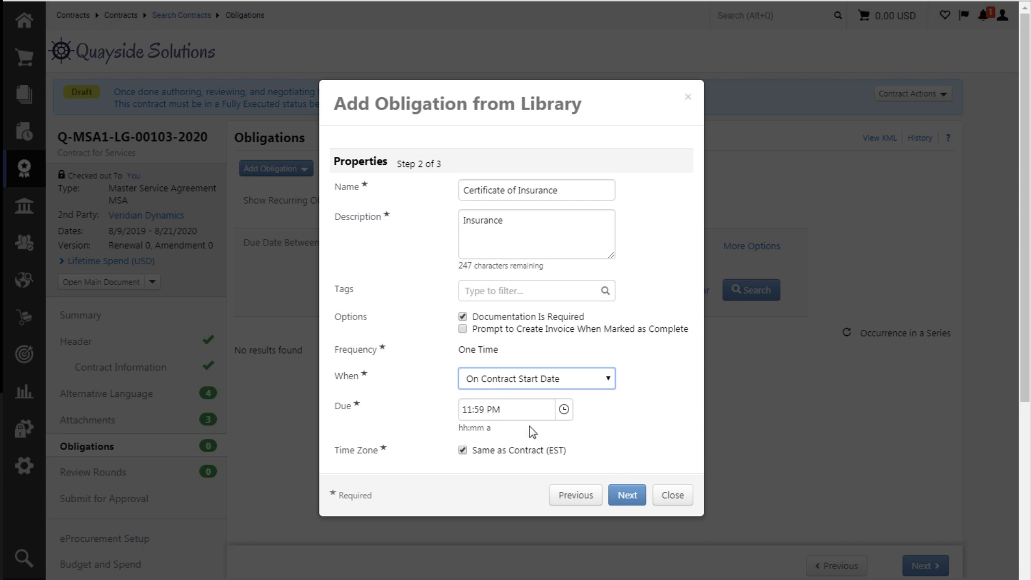
click(638, 503)
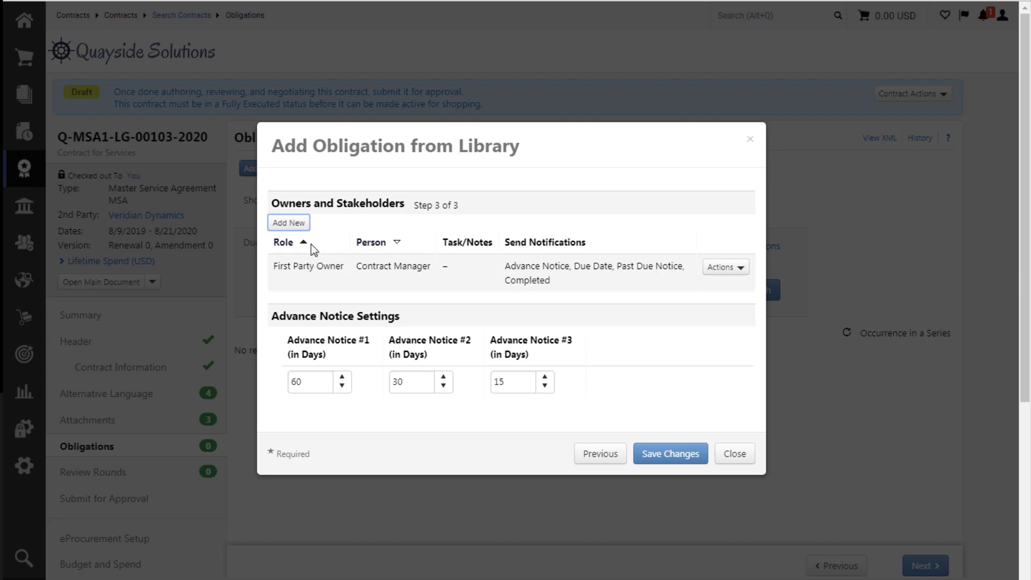
Add a specific user as First Party Stakeholder with all notifications, and save to add another stakeholder
click(290, 223)
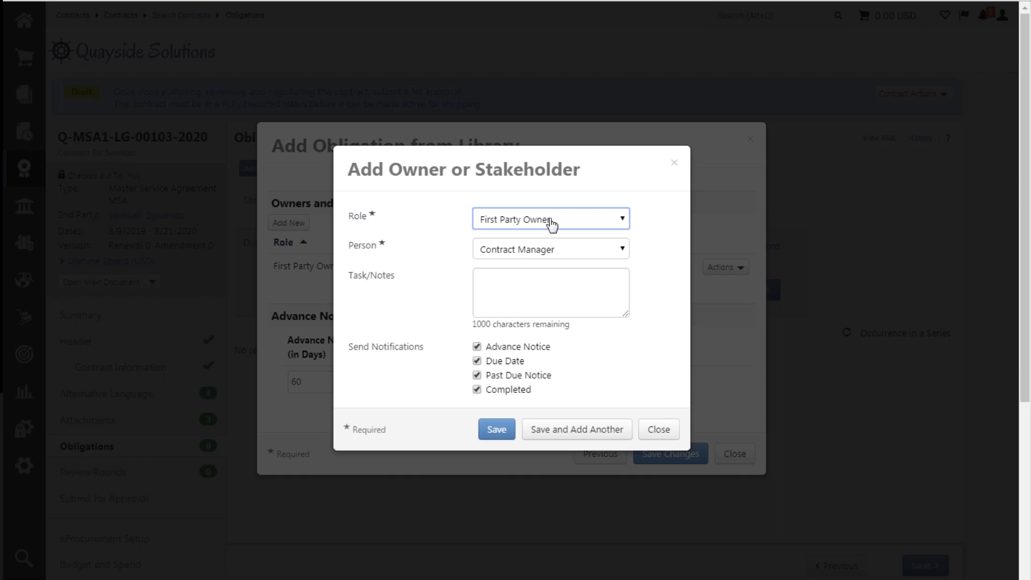
click(552, 223)
click(556, 250)
click(573, 253)
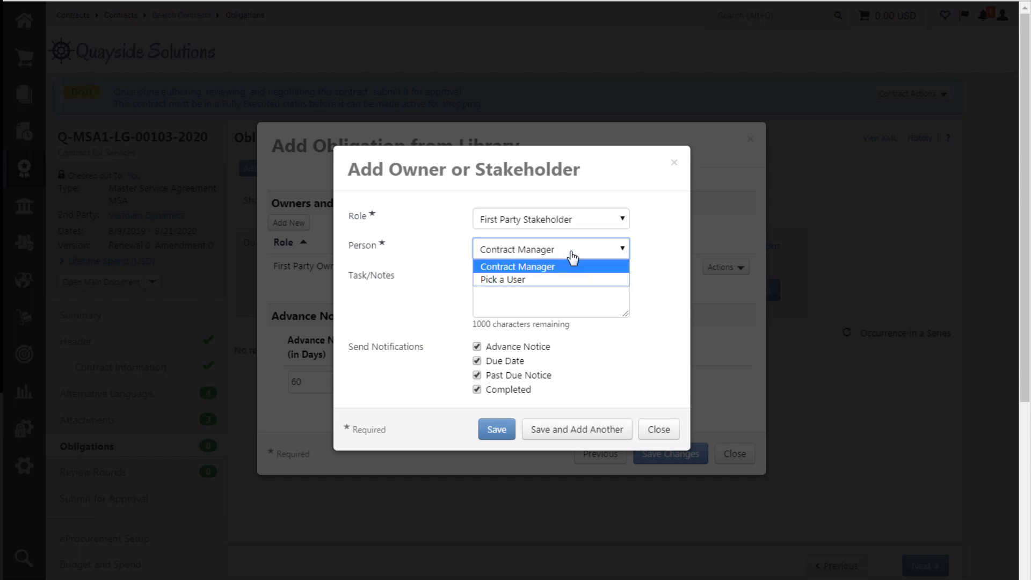
click(565, 279)
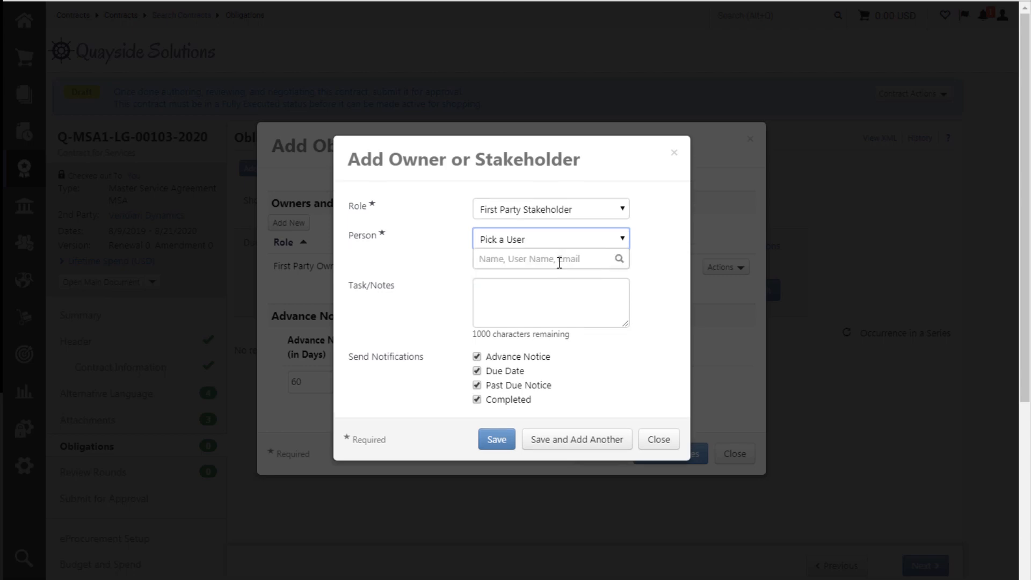
click(557, 261)
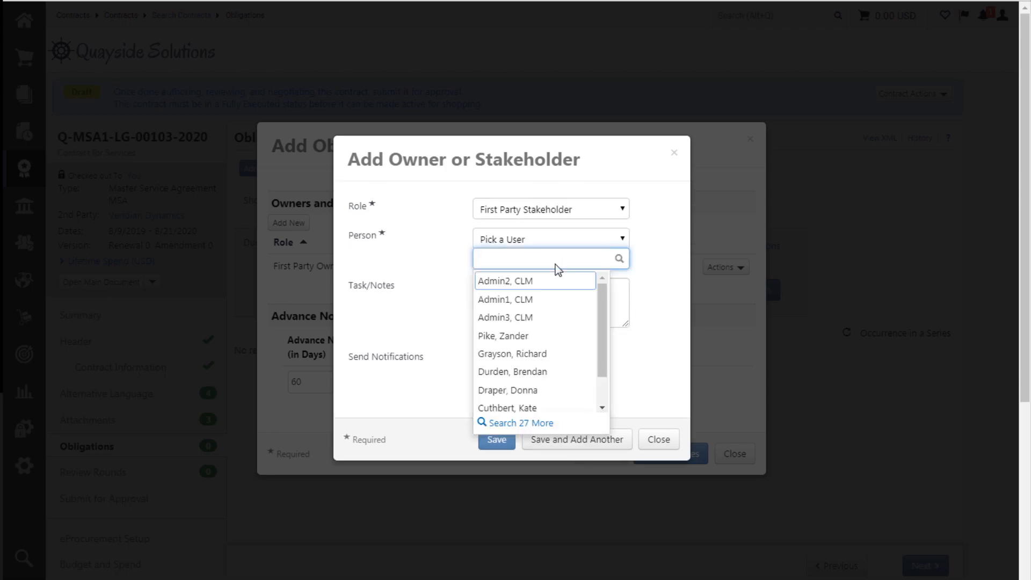
click(552, 370)
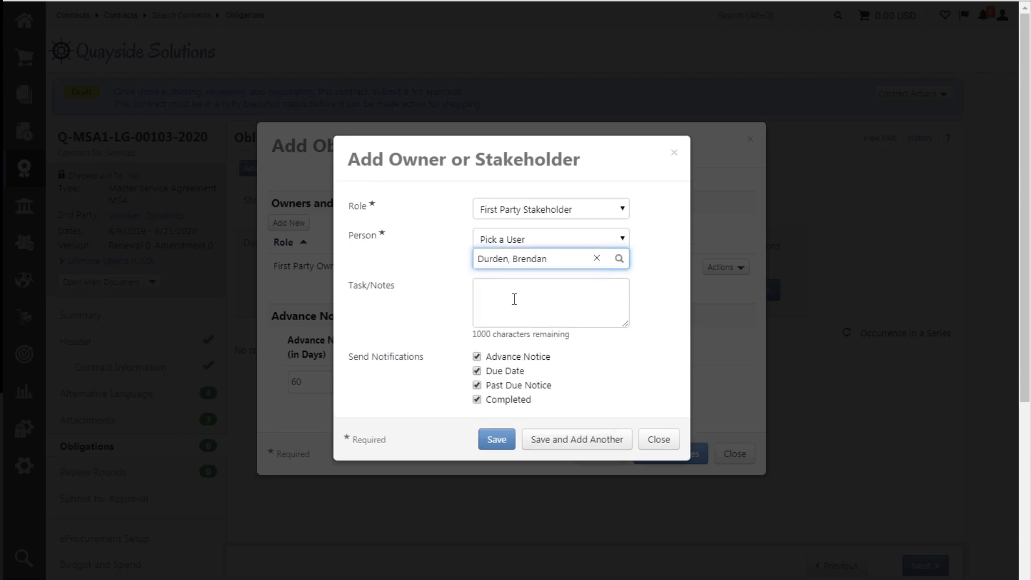
click(579, 455)
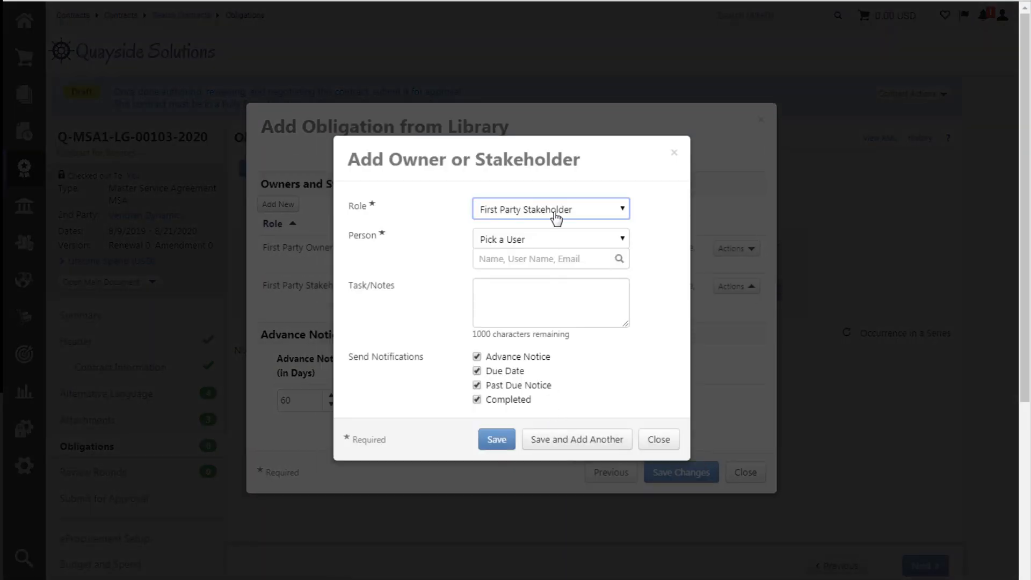
Add the Sales (Primary Corporate) contact as Second Party Stakeholder with advance, due date and past due notifications, and save
click(556, 217)
click(567, 250)
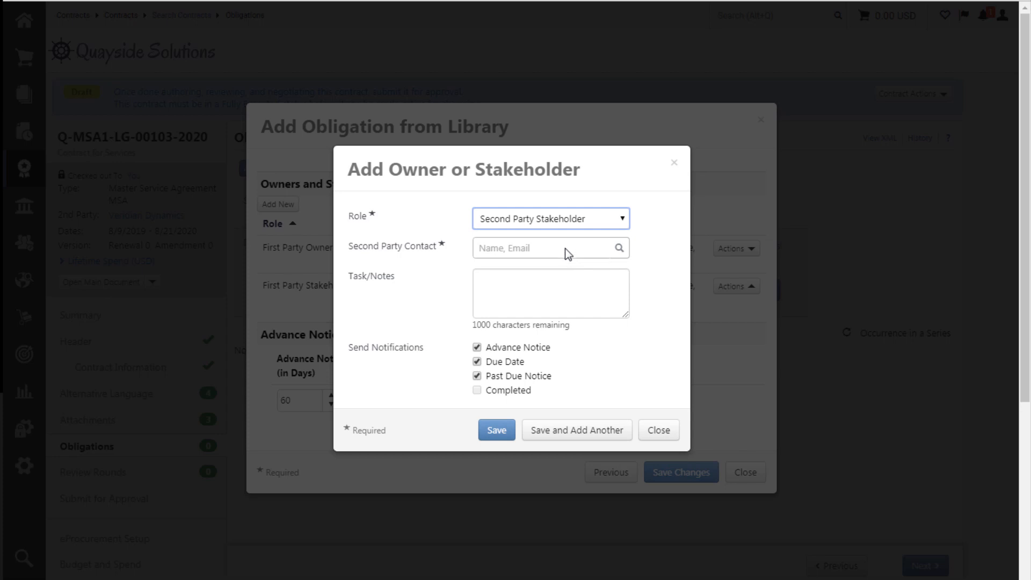
click(567, 250)
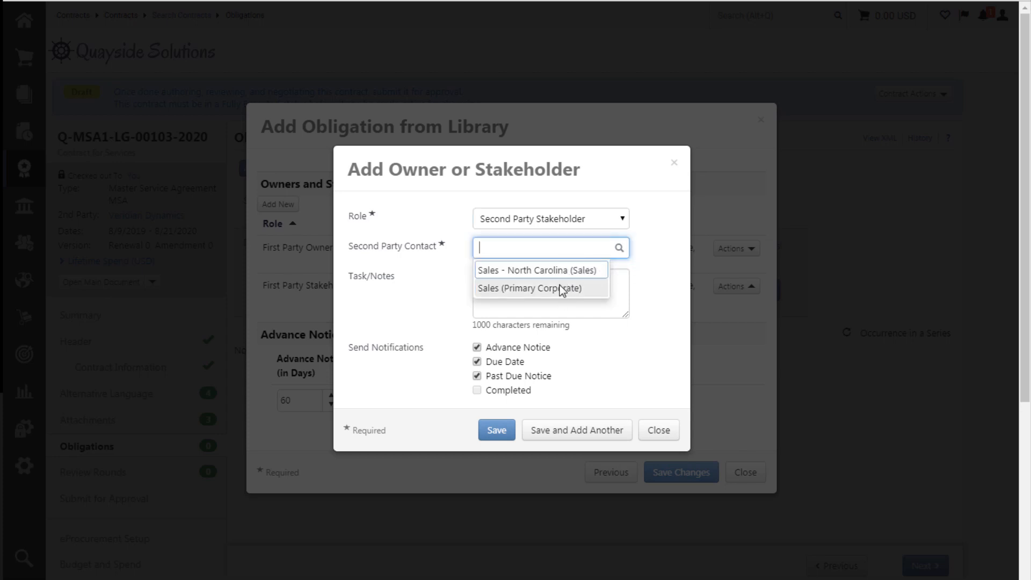
click(562, 288)
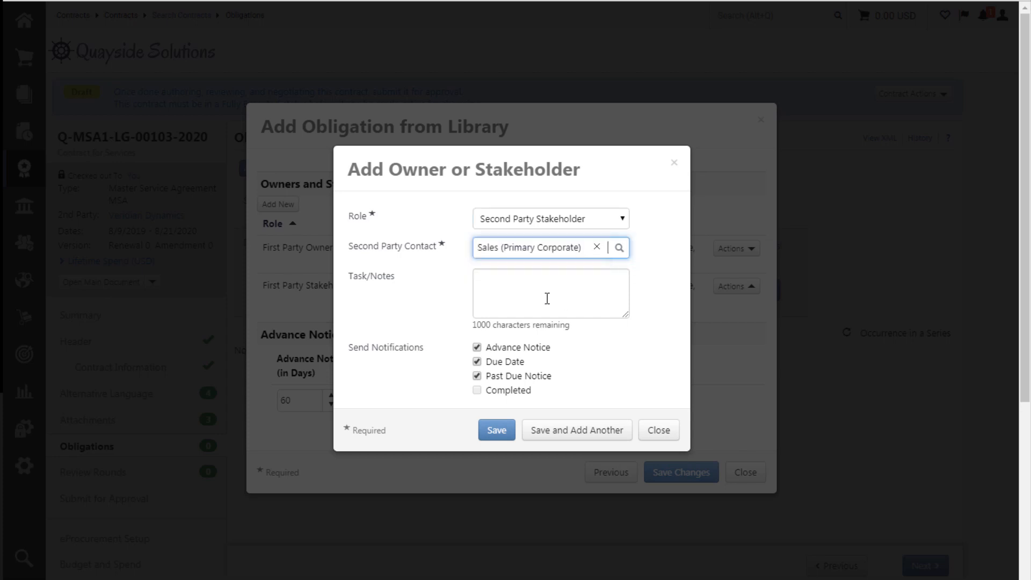
click(496, 430)
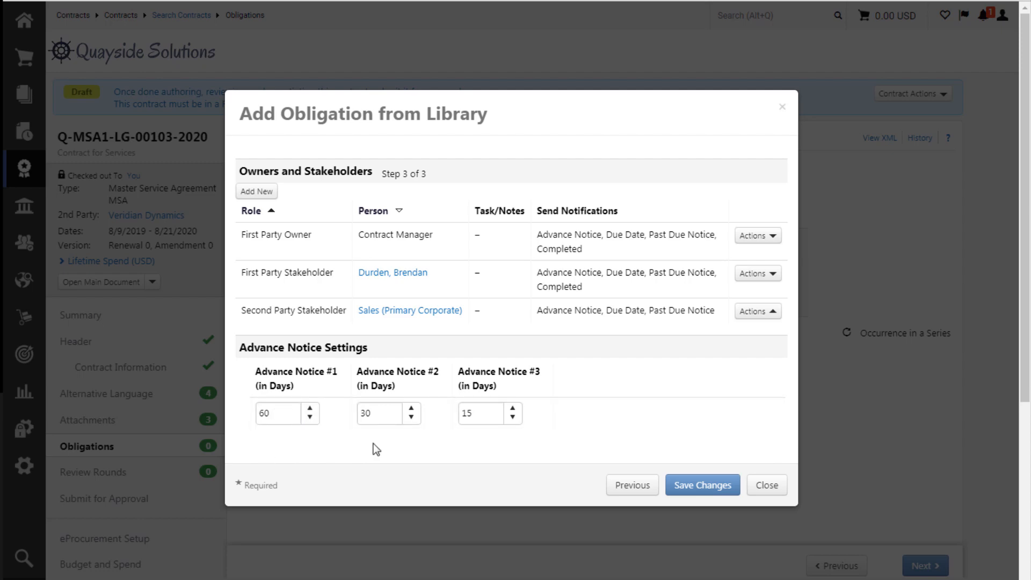
Clear the third advance notice for the Certificate of Insurance obligation and save the obligation to the contract
drag(461, 412, 463, 406)
key(BackSpace)
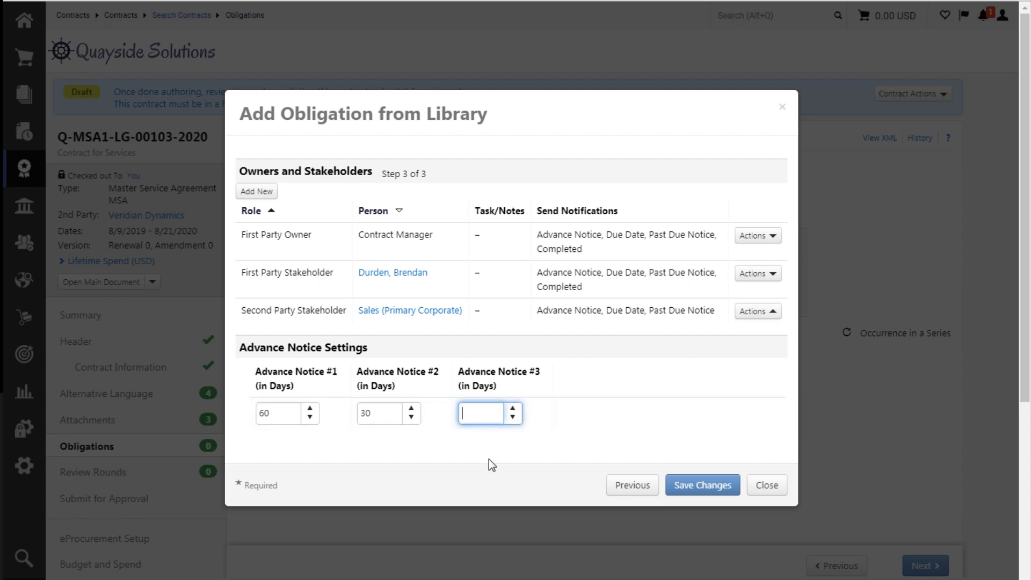
click(488, 459)
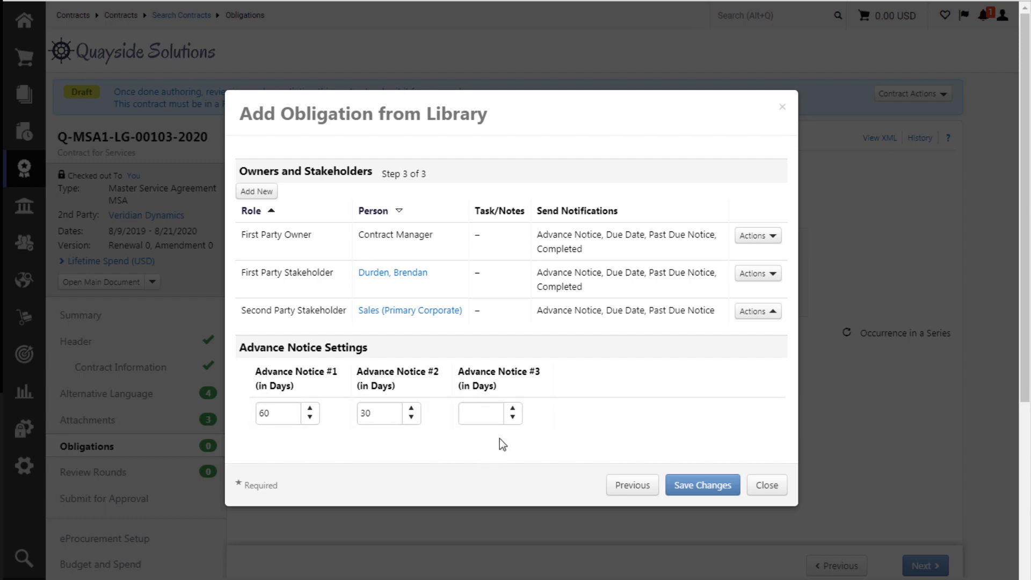
click(672, 482)
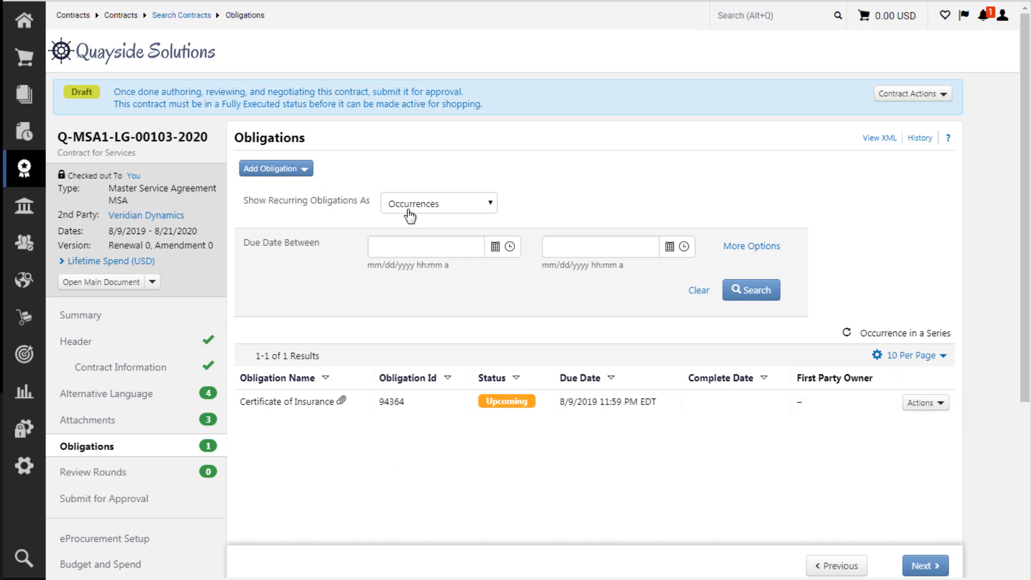
Show the contract's recurring obligations as Series in the obligations list
click(483, 207)
click(482, 221)
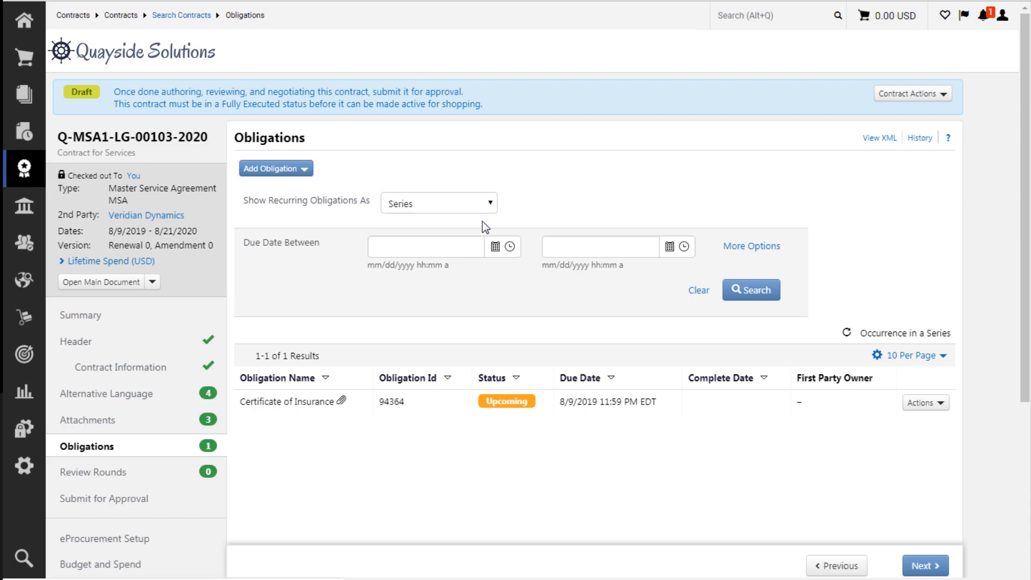